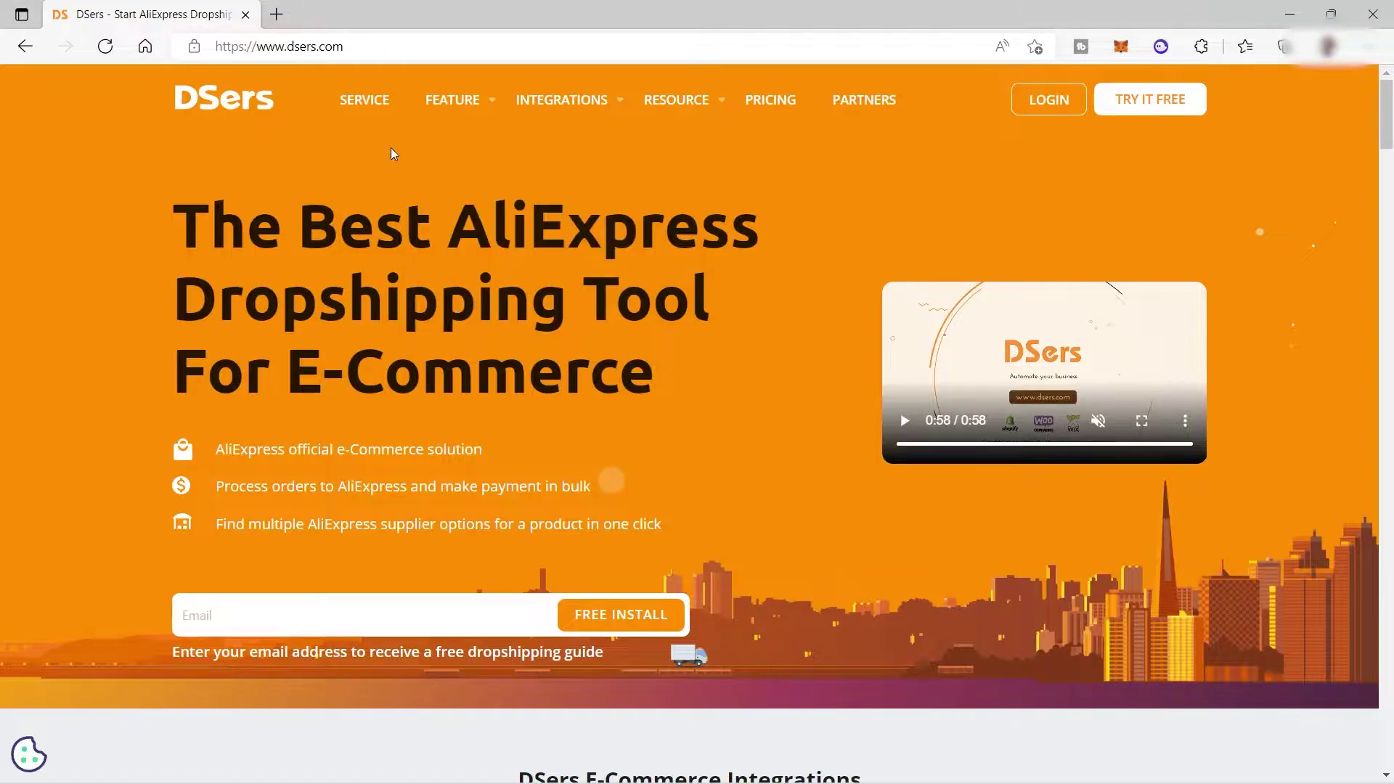
In a new Edge tab, search the web for 'aliexpress' and open the AliExpress homepage.
click(276, 14)
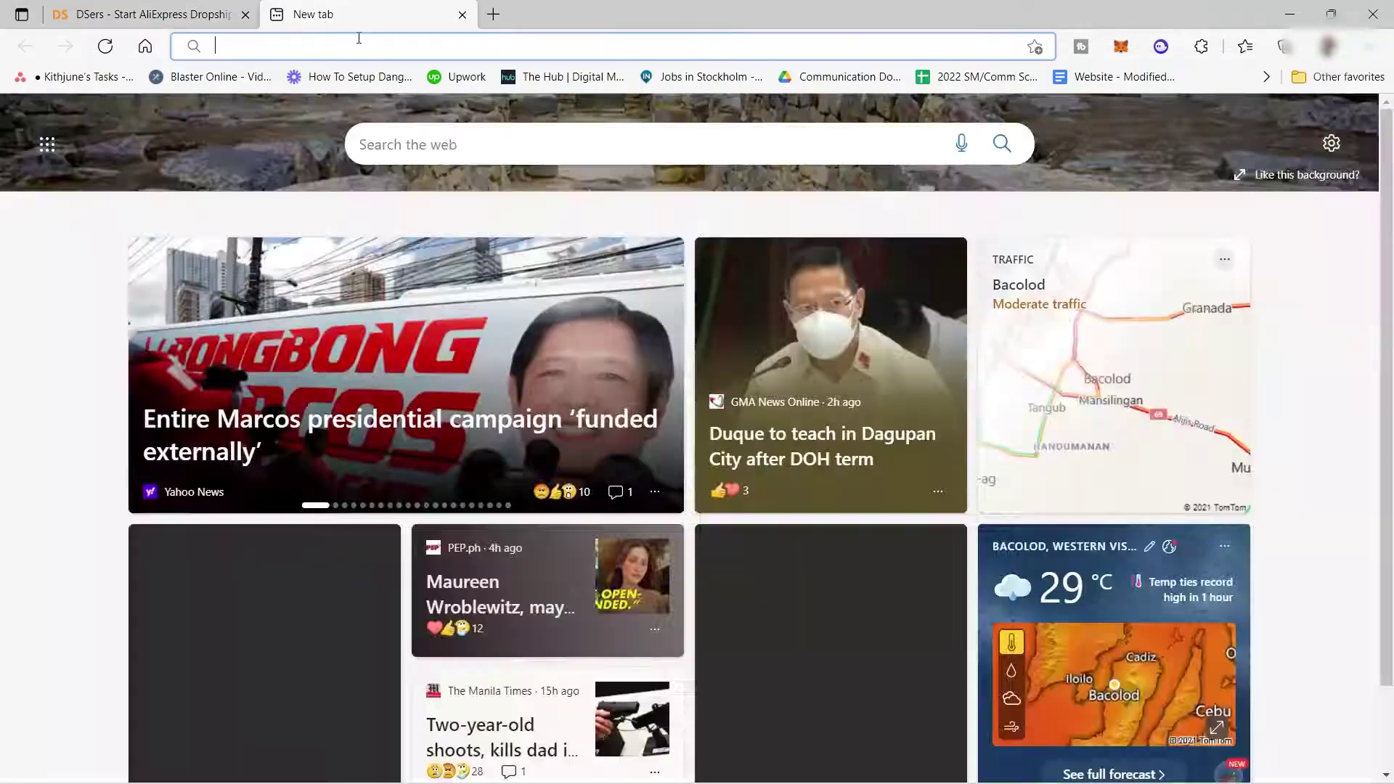
text(aliexp)
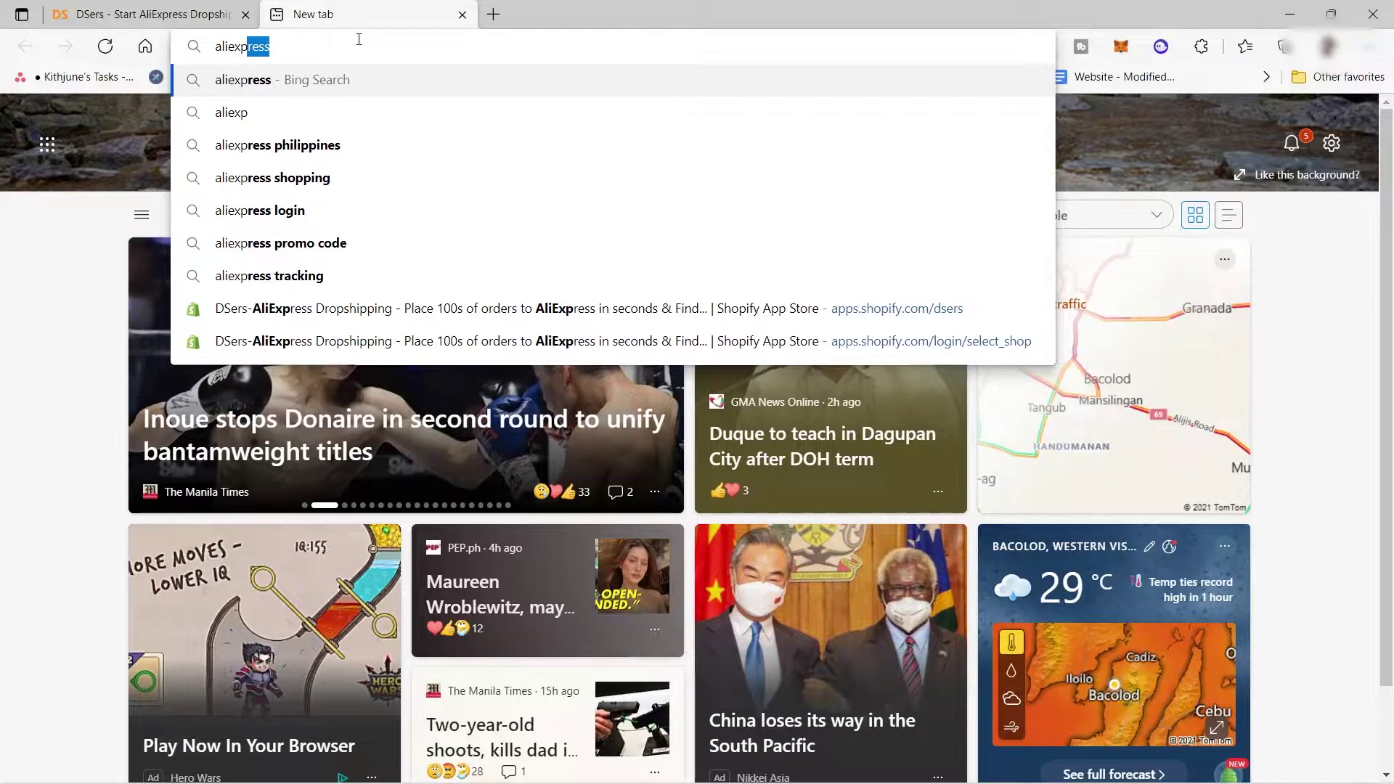
click(277, 89)
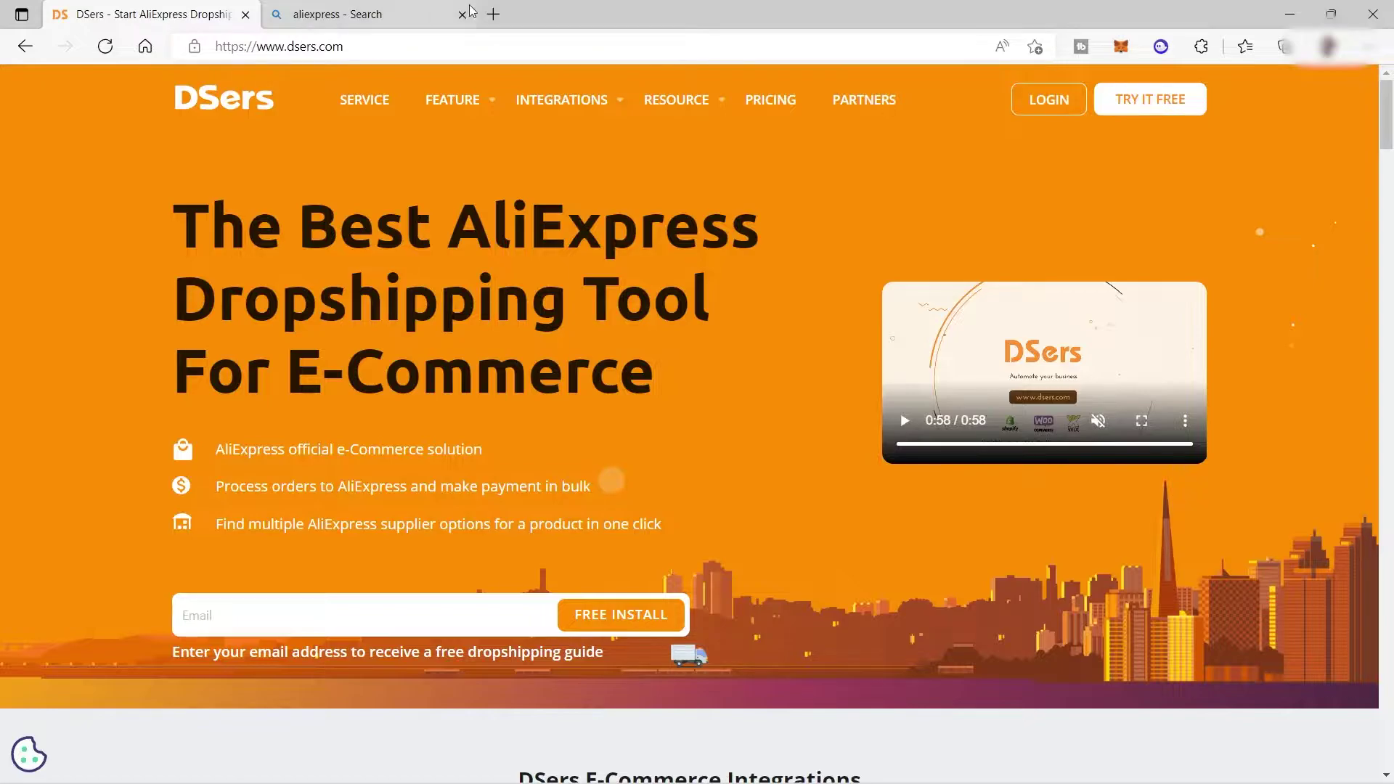
click(390, 17)
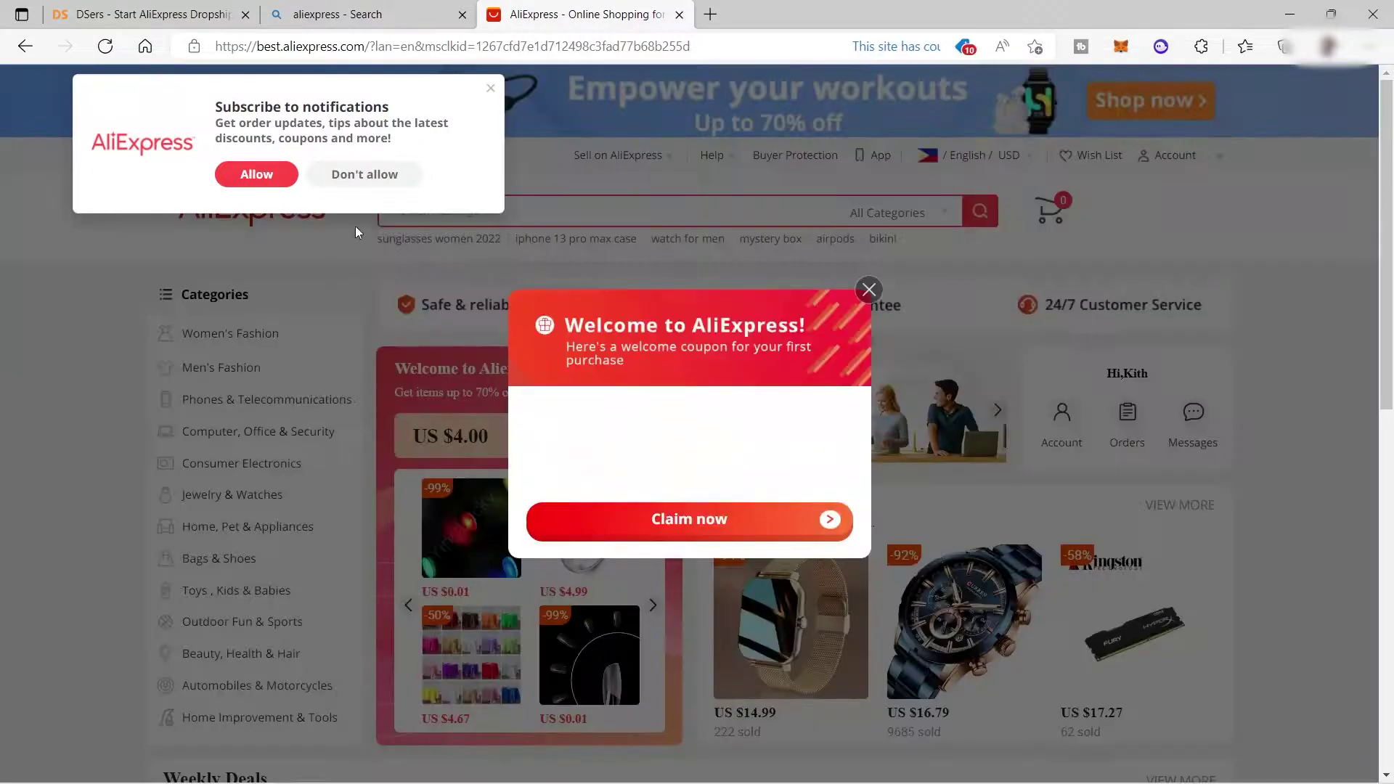
Close the AliExpress welcome coupon and notifications prompt, then switch back to the DSers tab.
click(869, 291)
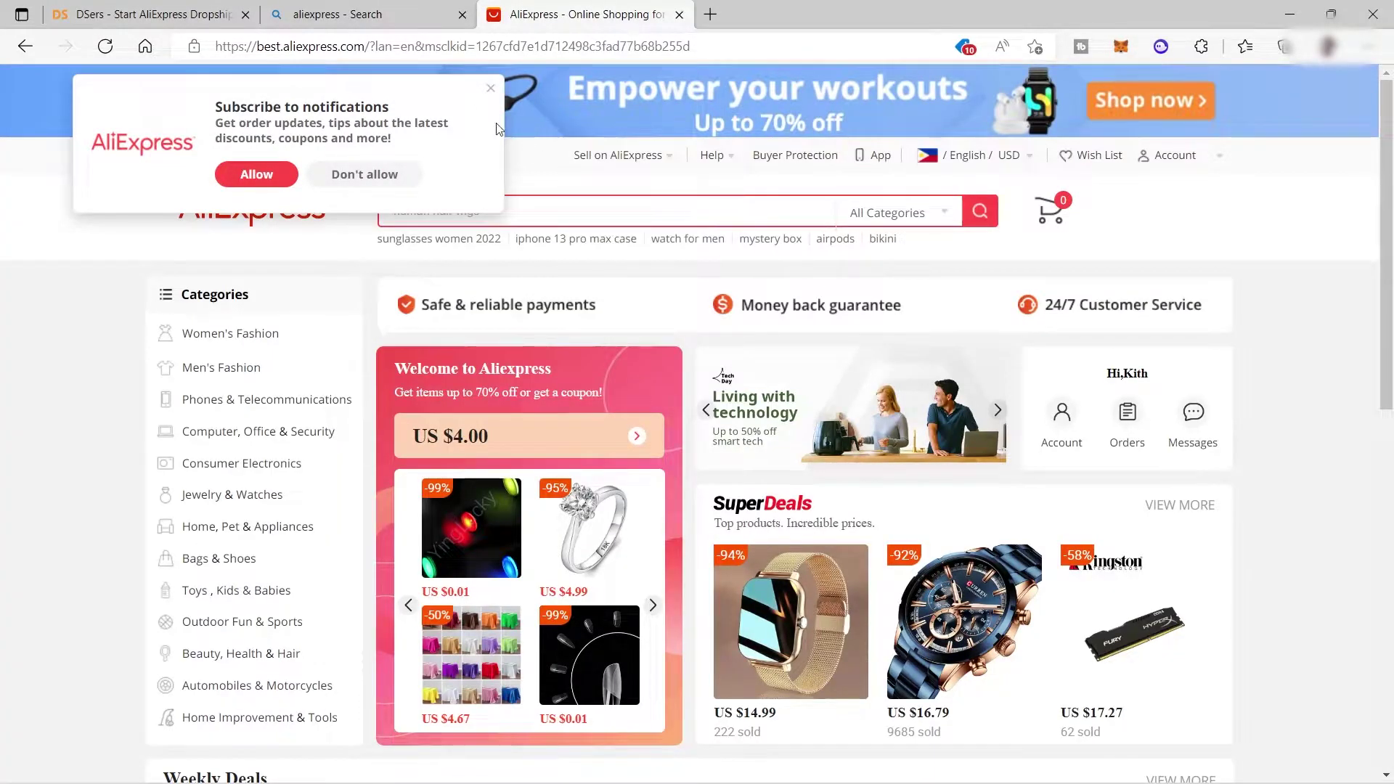
click(491, 93)
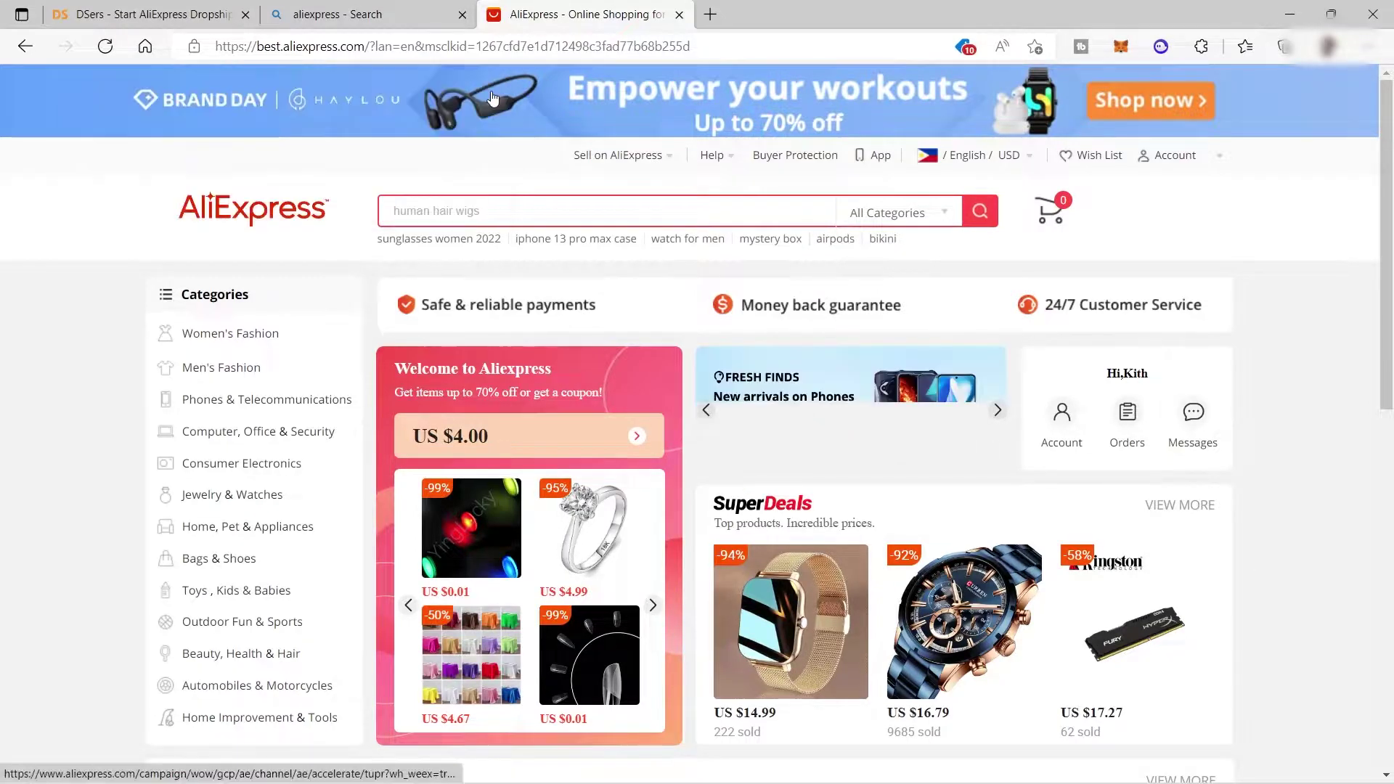
click(166, 15)
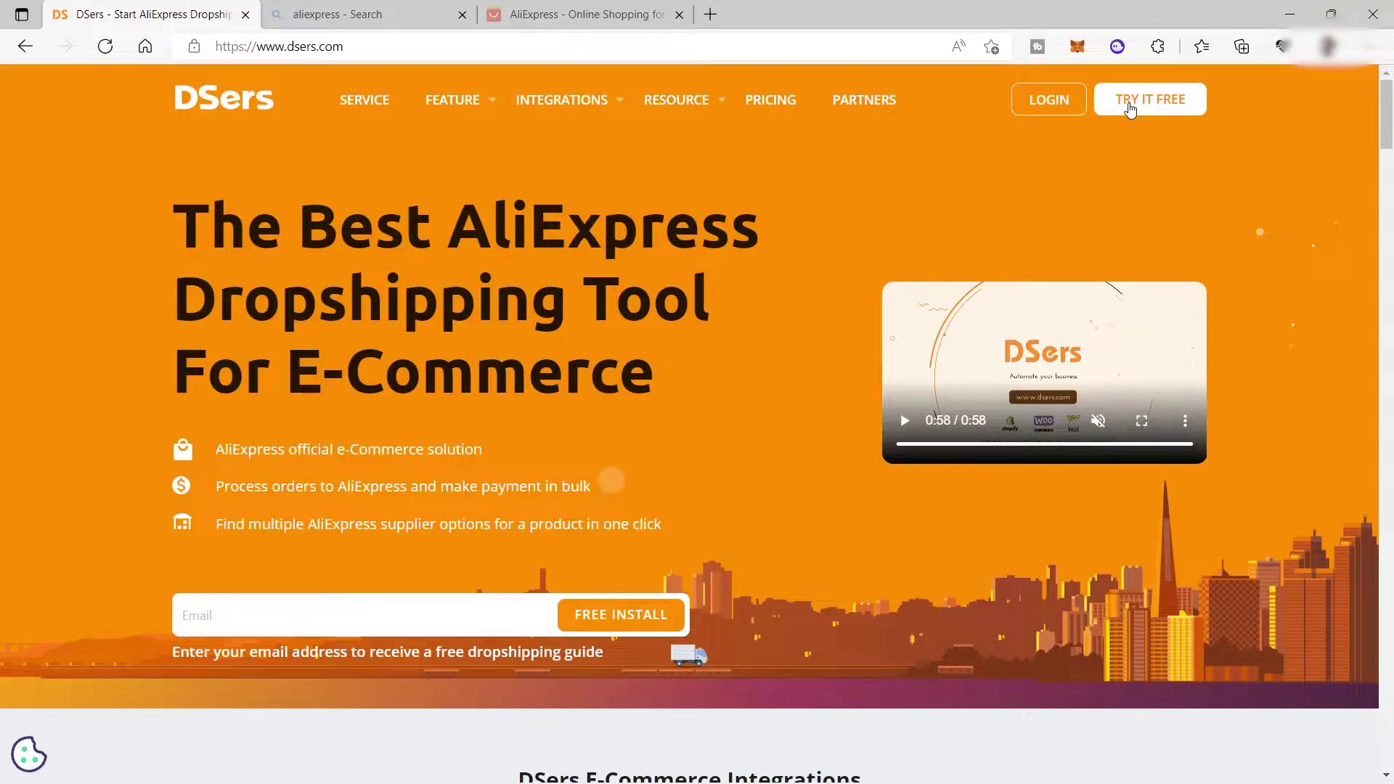
Open the DSers account sign-up page via TRY IT FREE, plus the DSers homepage in another tab.
click(1130, 108)
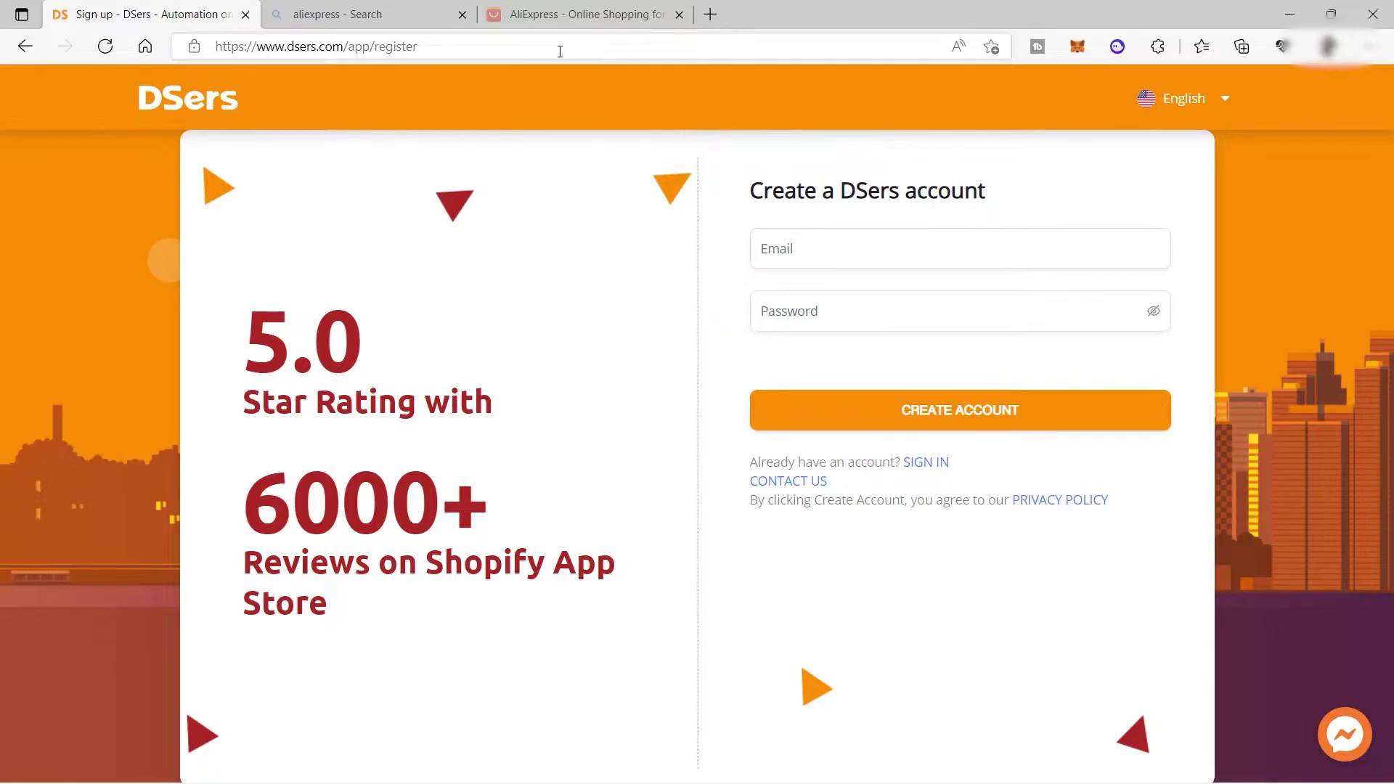
click(623, 76)
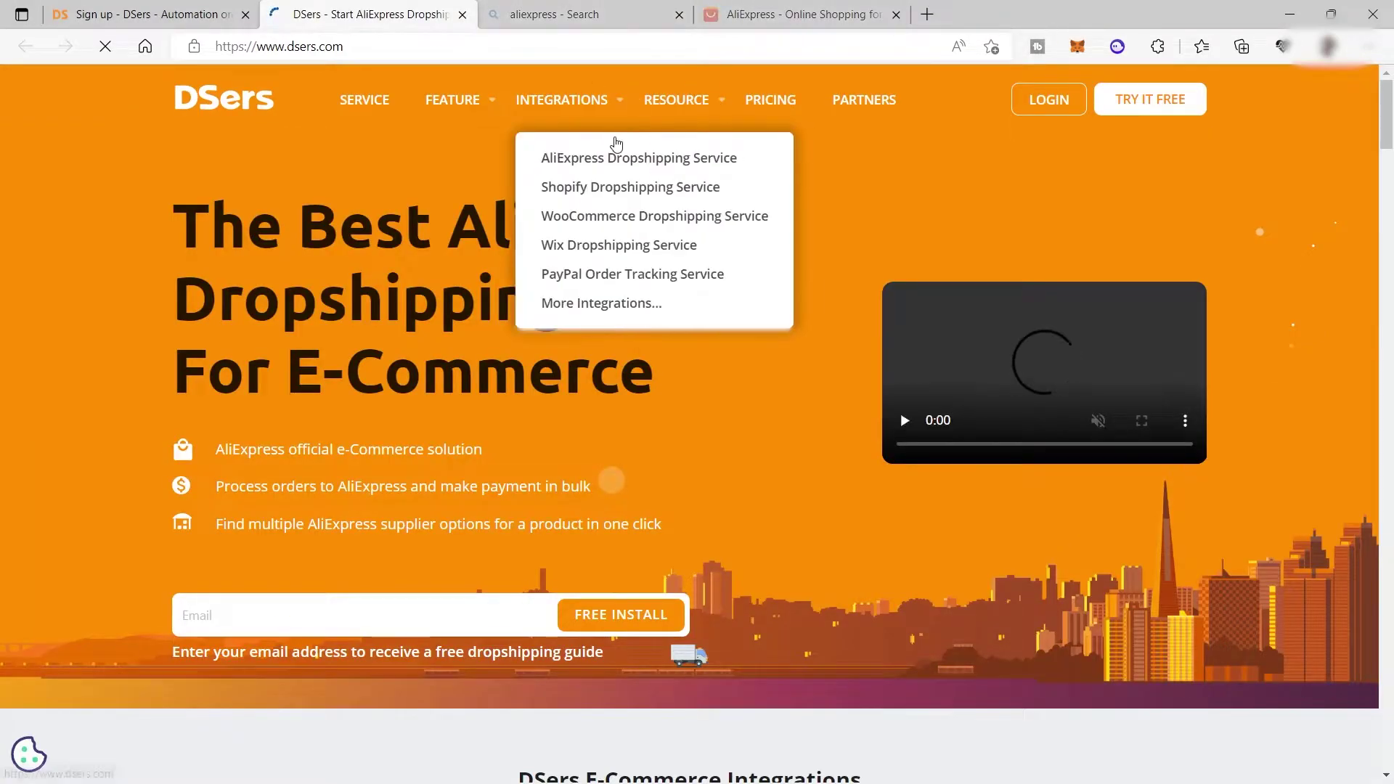
Log in to DSers to land on the Find Suppliers page.
click(1057, 107)
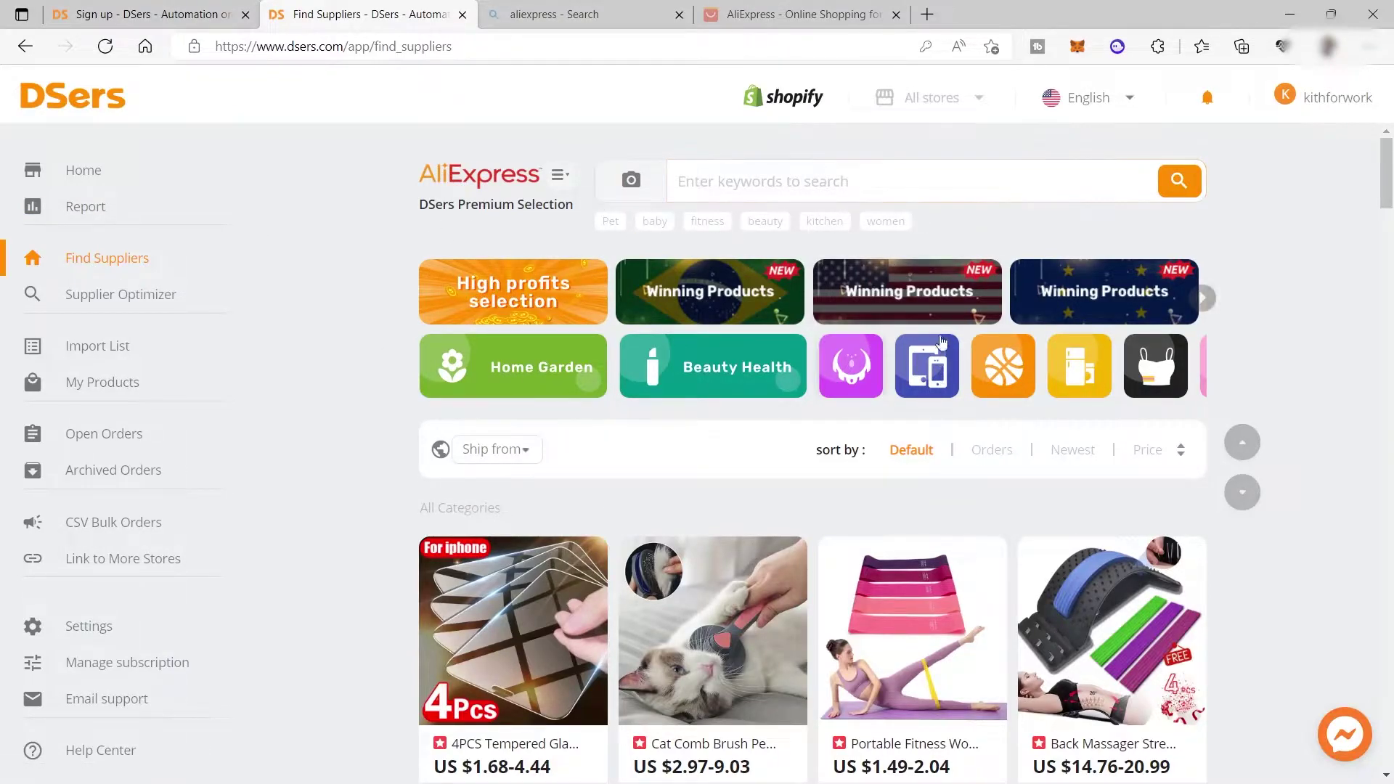
Search the Find Suppliers catalogue for 'mini dress' and scroll through the dress results.
click(750, 180)
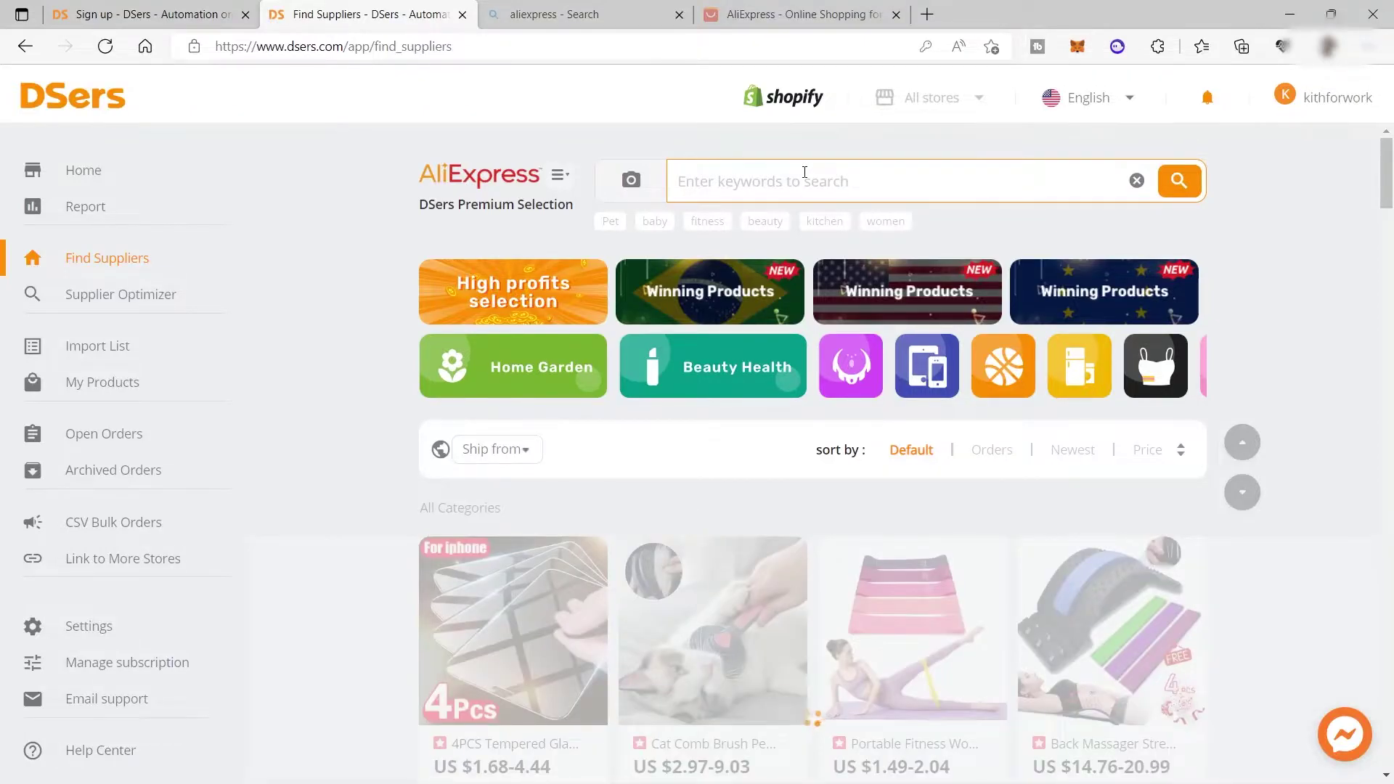
text(mini)
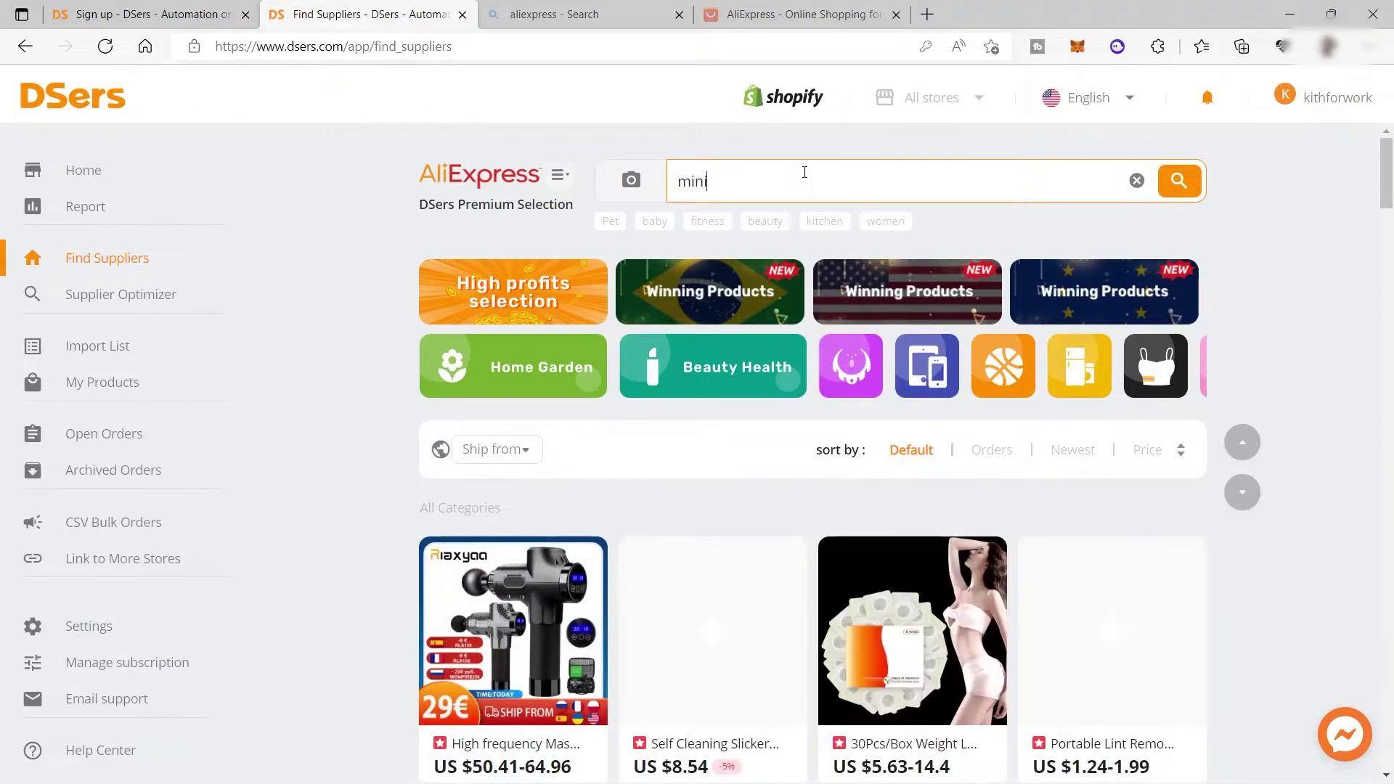
text( dress)
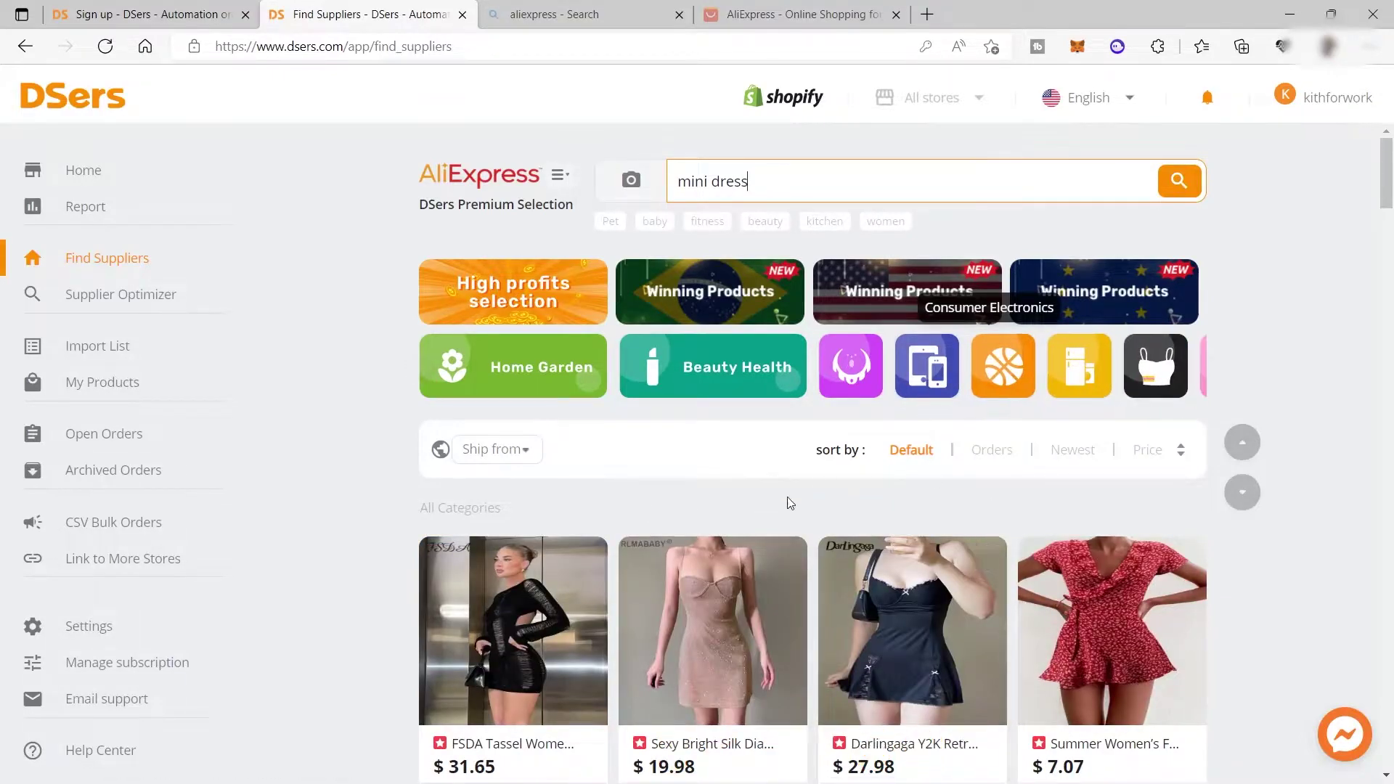
scroll(780, 496, down, 3)
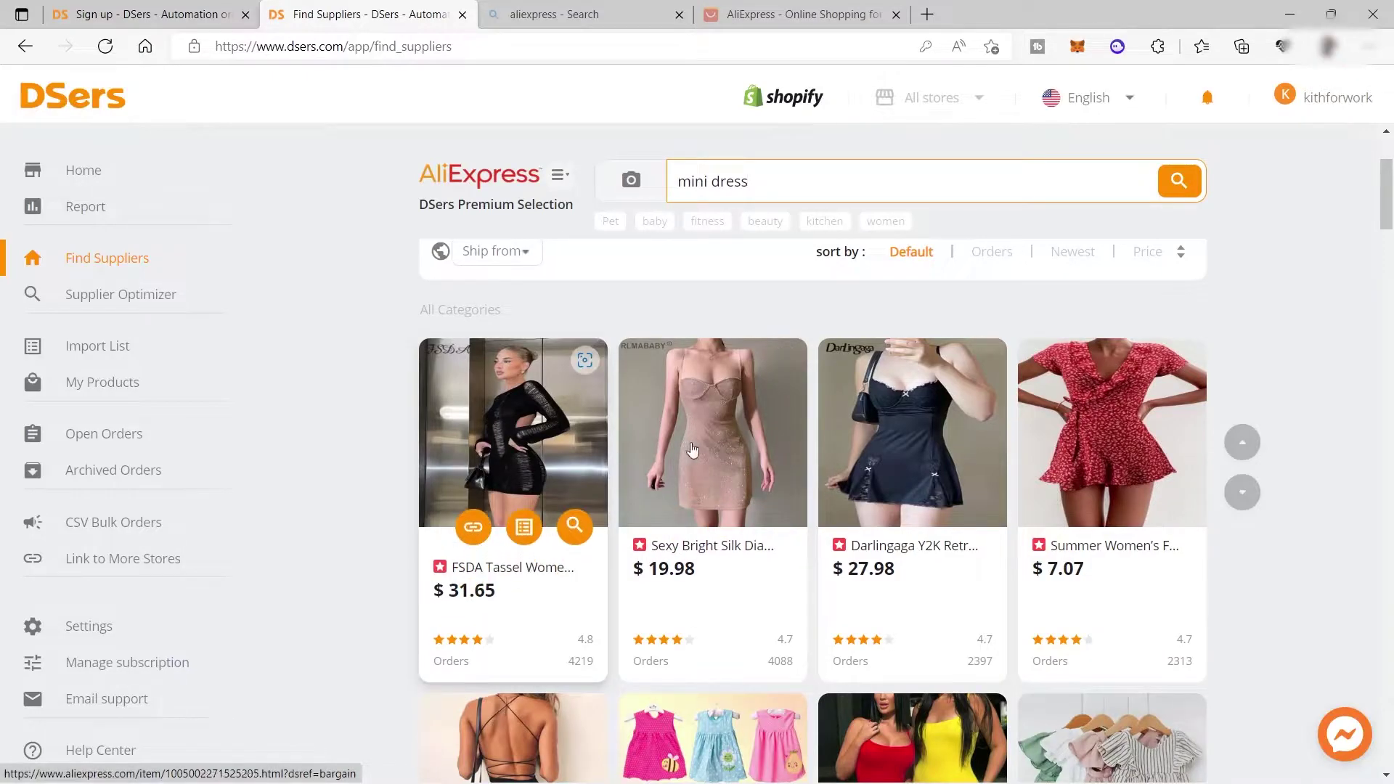
scroll(1077, 436, down, 3)
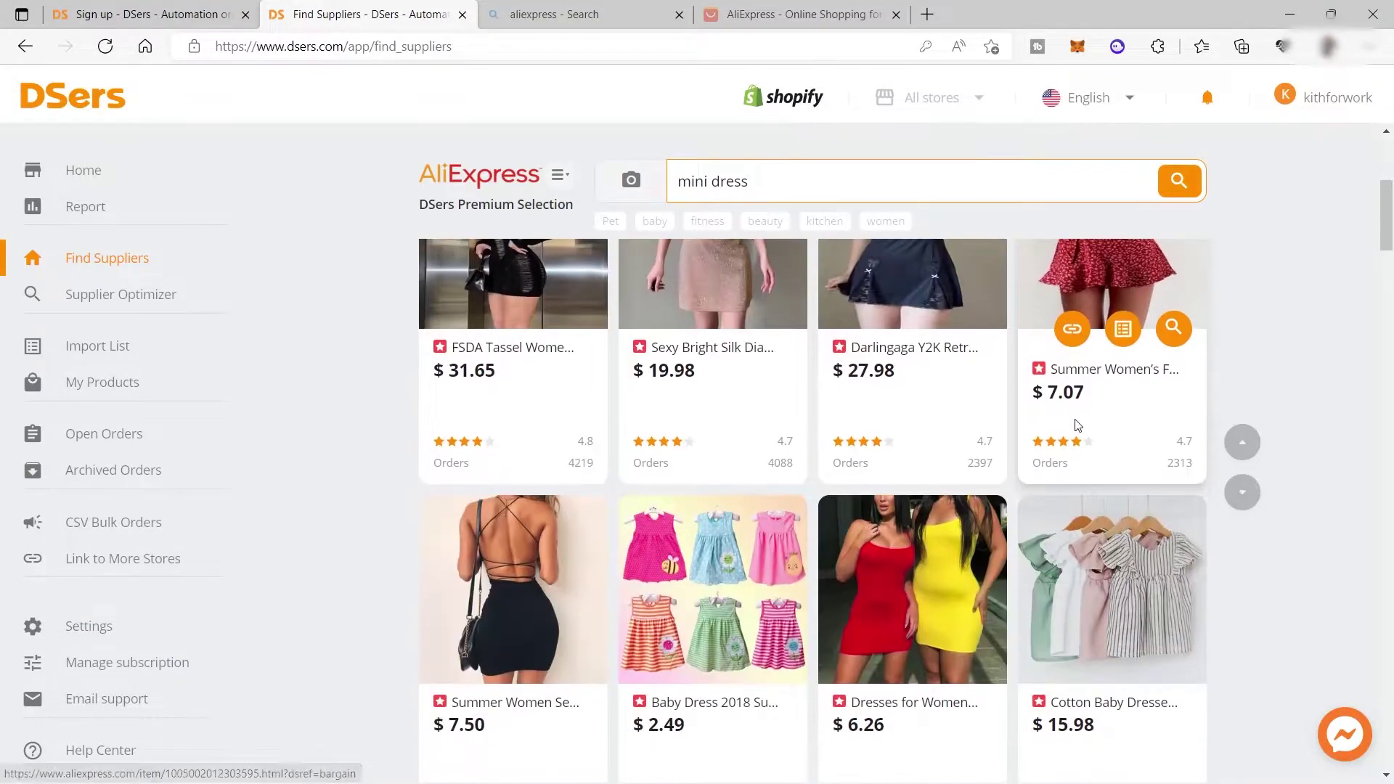
scroll(1074, 421, down, 3)
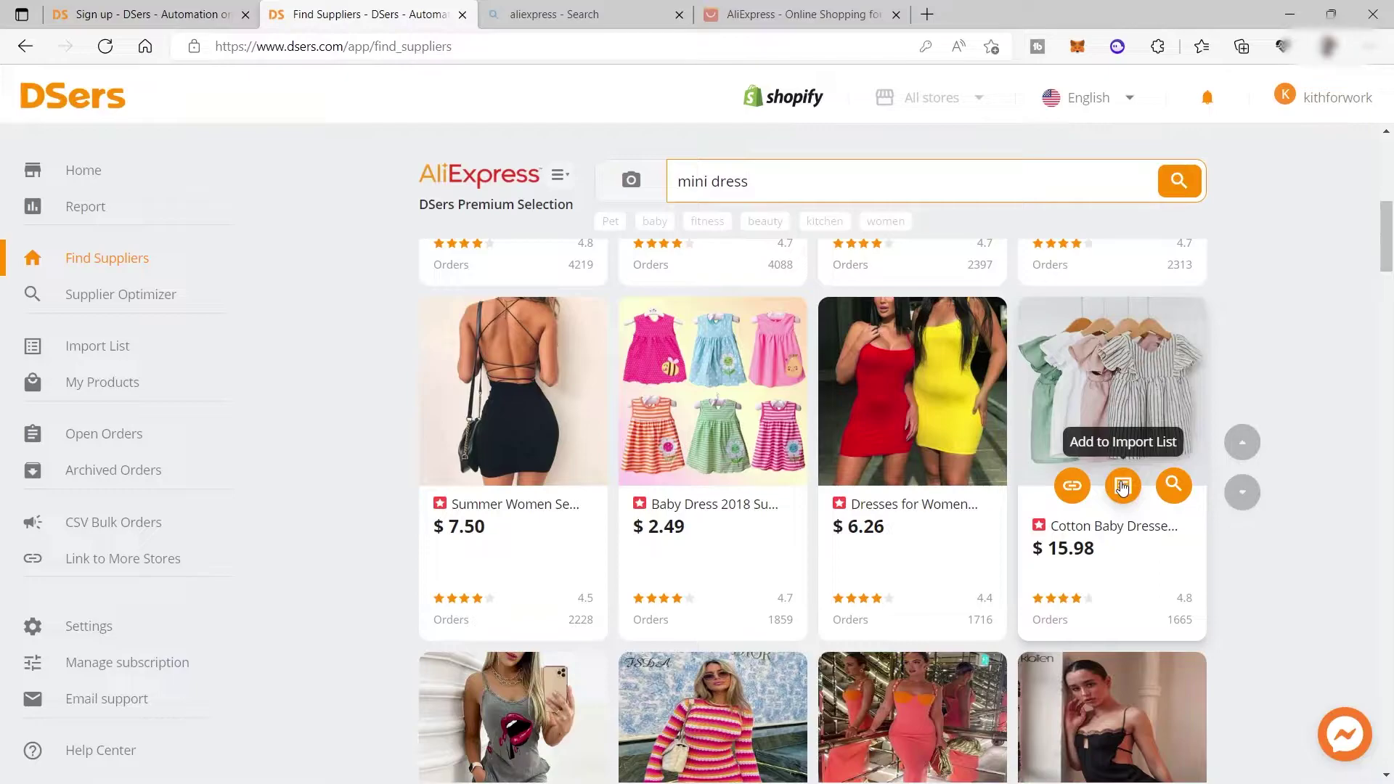
Import the cotton baby dresses, striped knit dress and grey straps dress, staying on the results each time.
click(1122, 487)
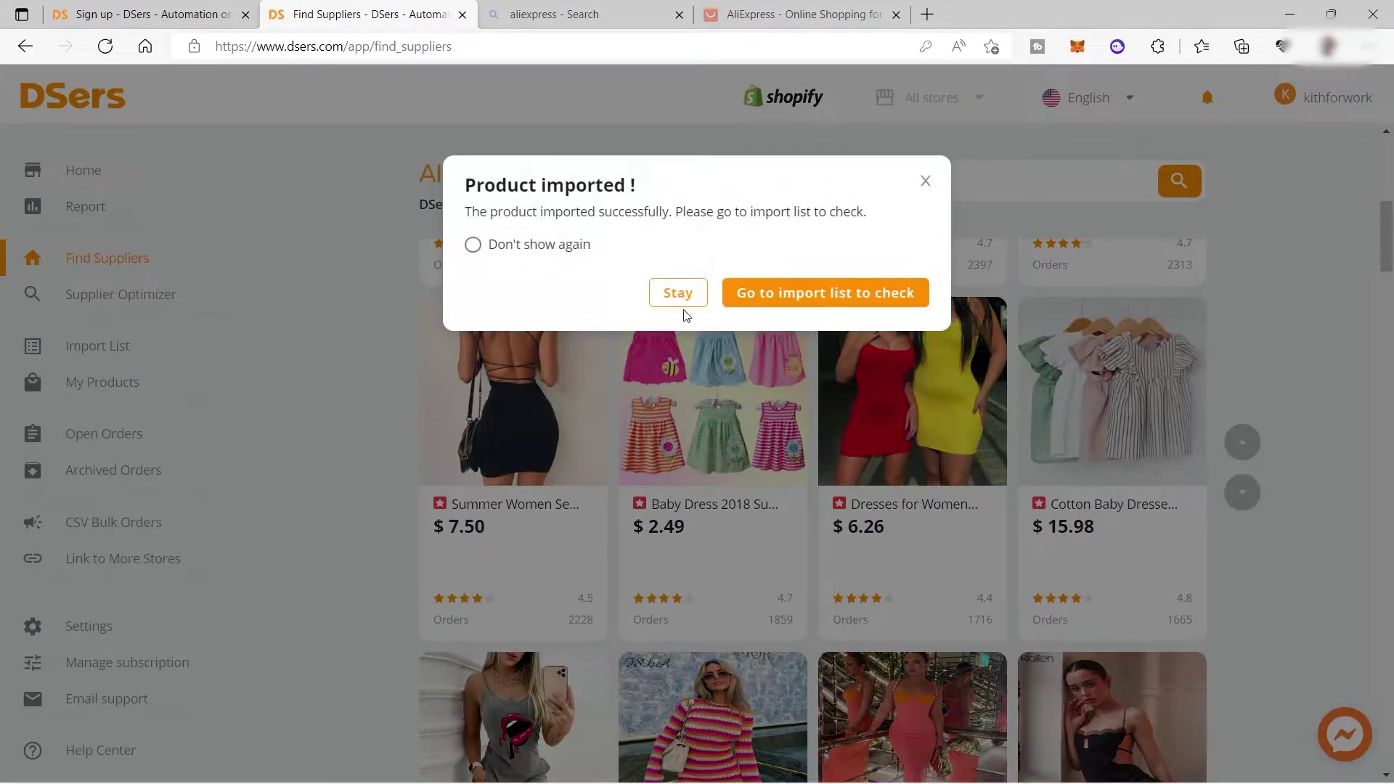
click(677, 294)
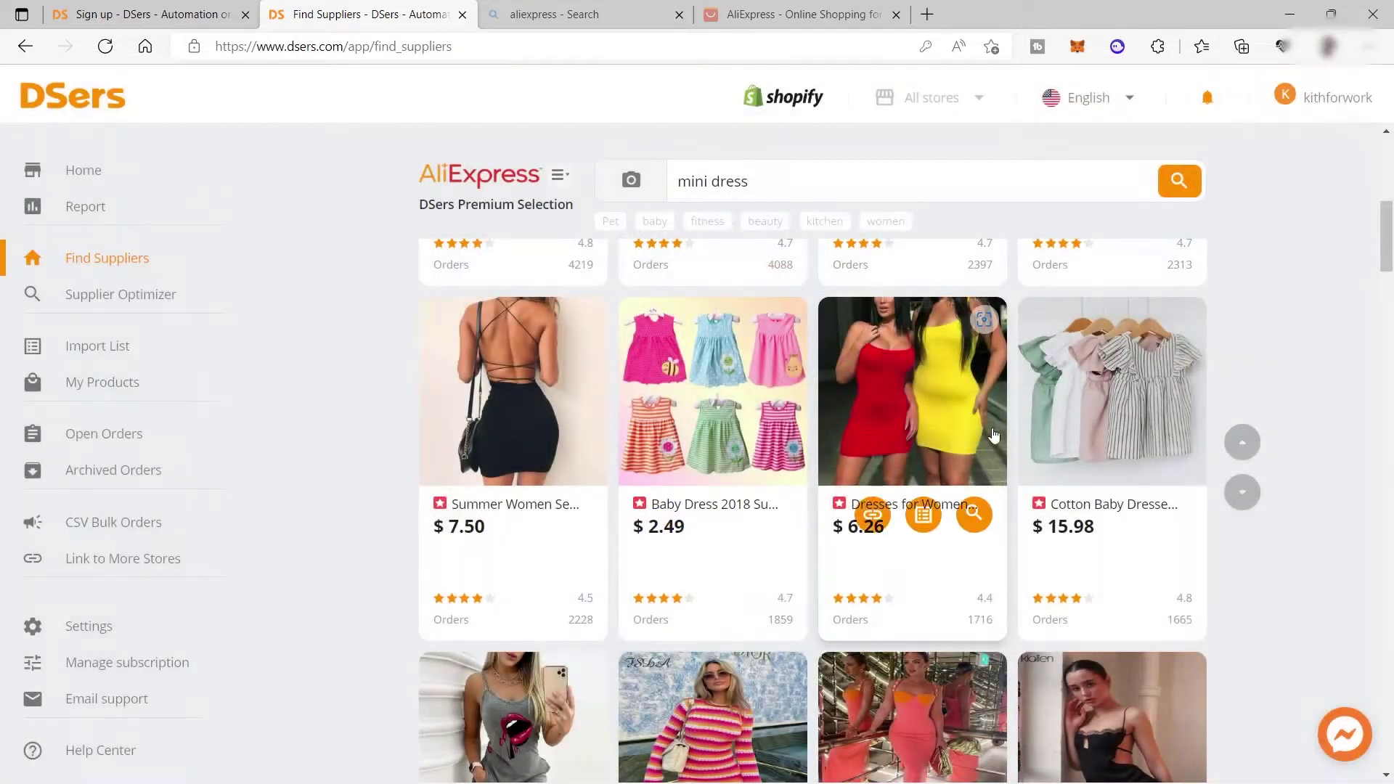
scroll(907, 397, down, 3)
scroll(905, 392, down, 3)
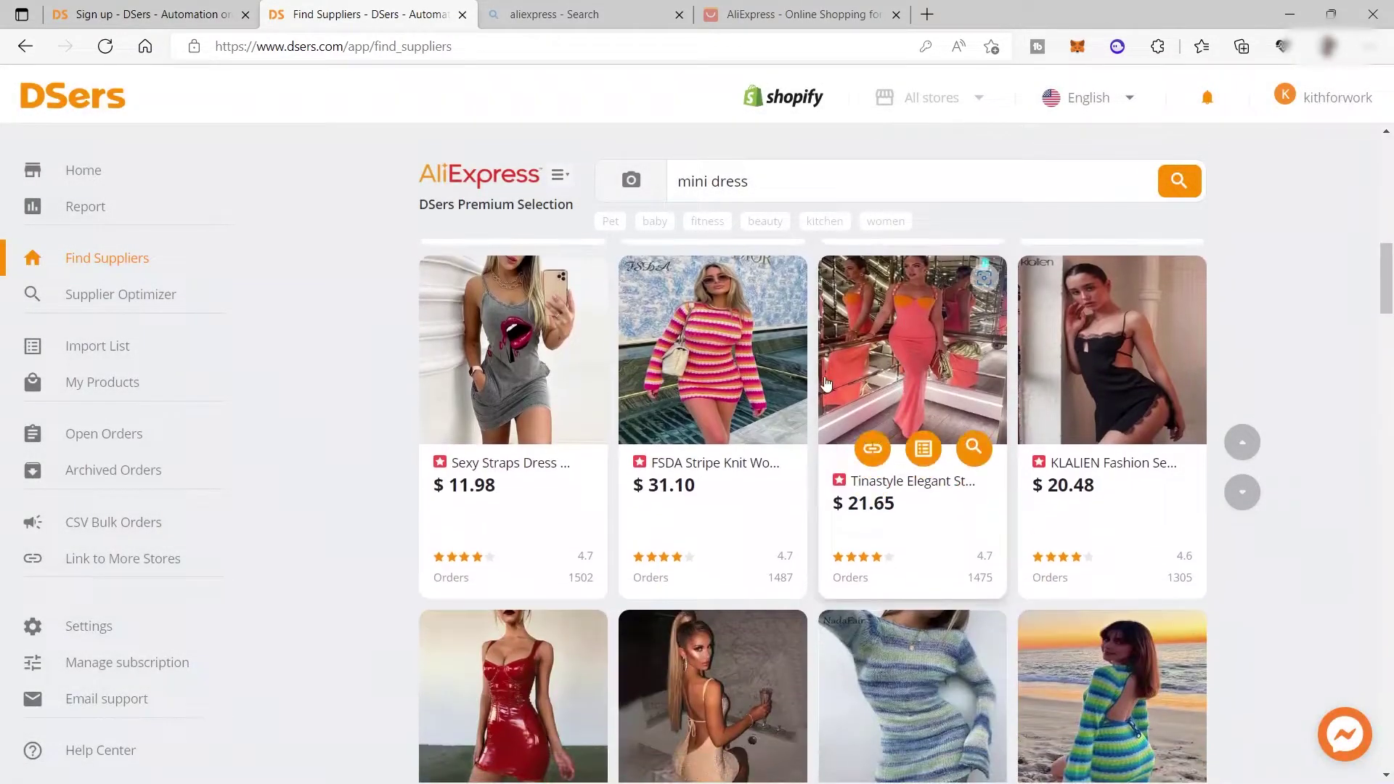
scroll(940, 439, up, 3)
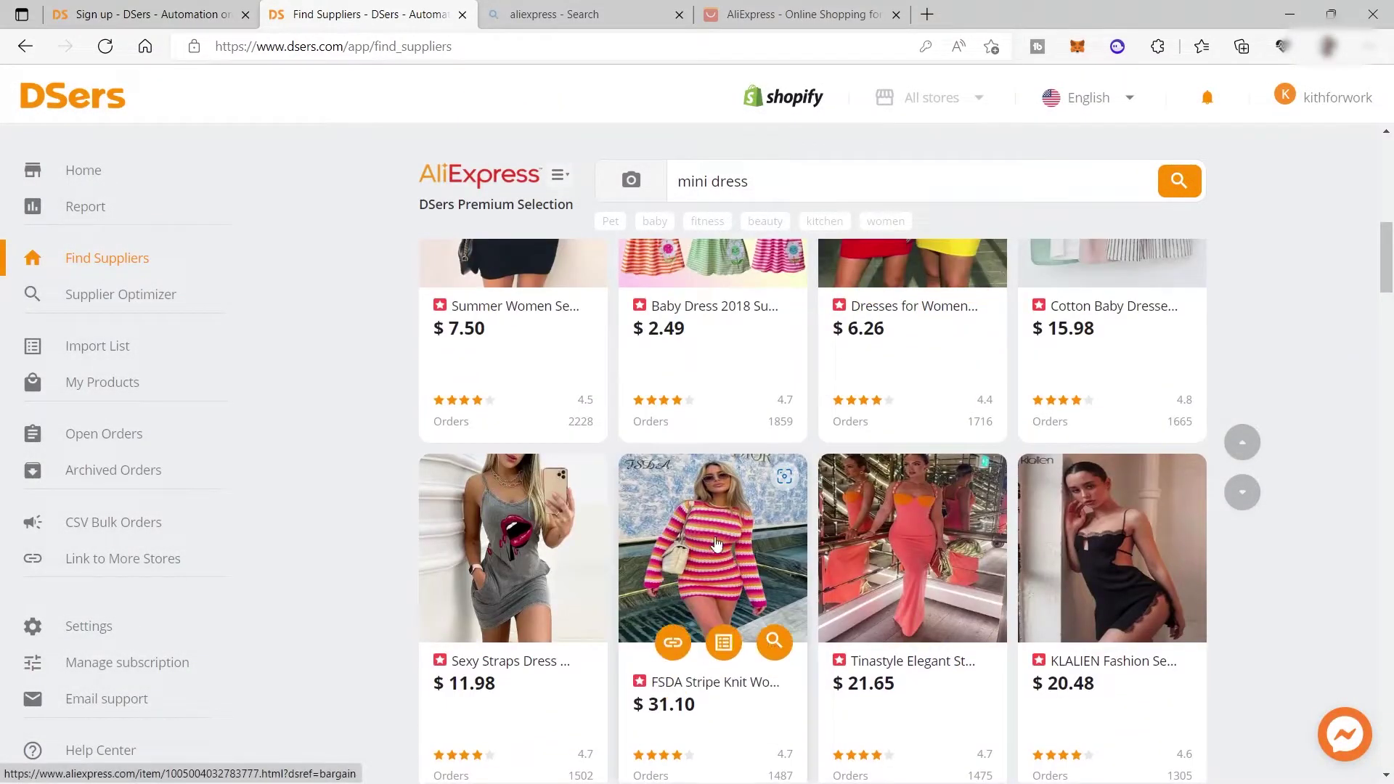
click(724, 642)
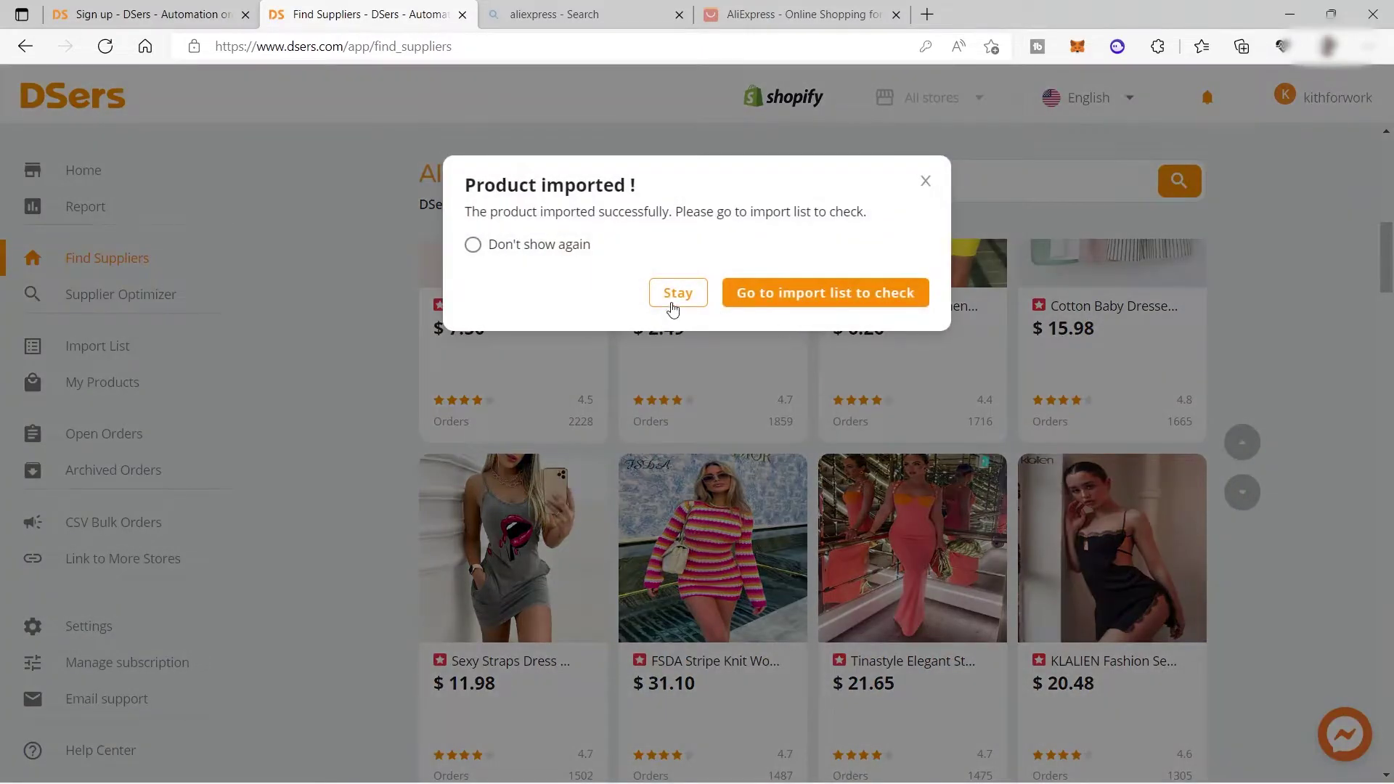
click(673, 298)
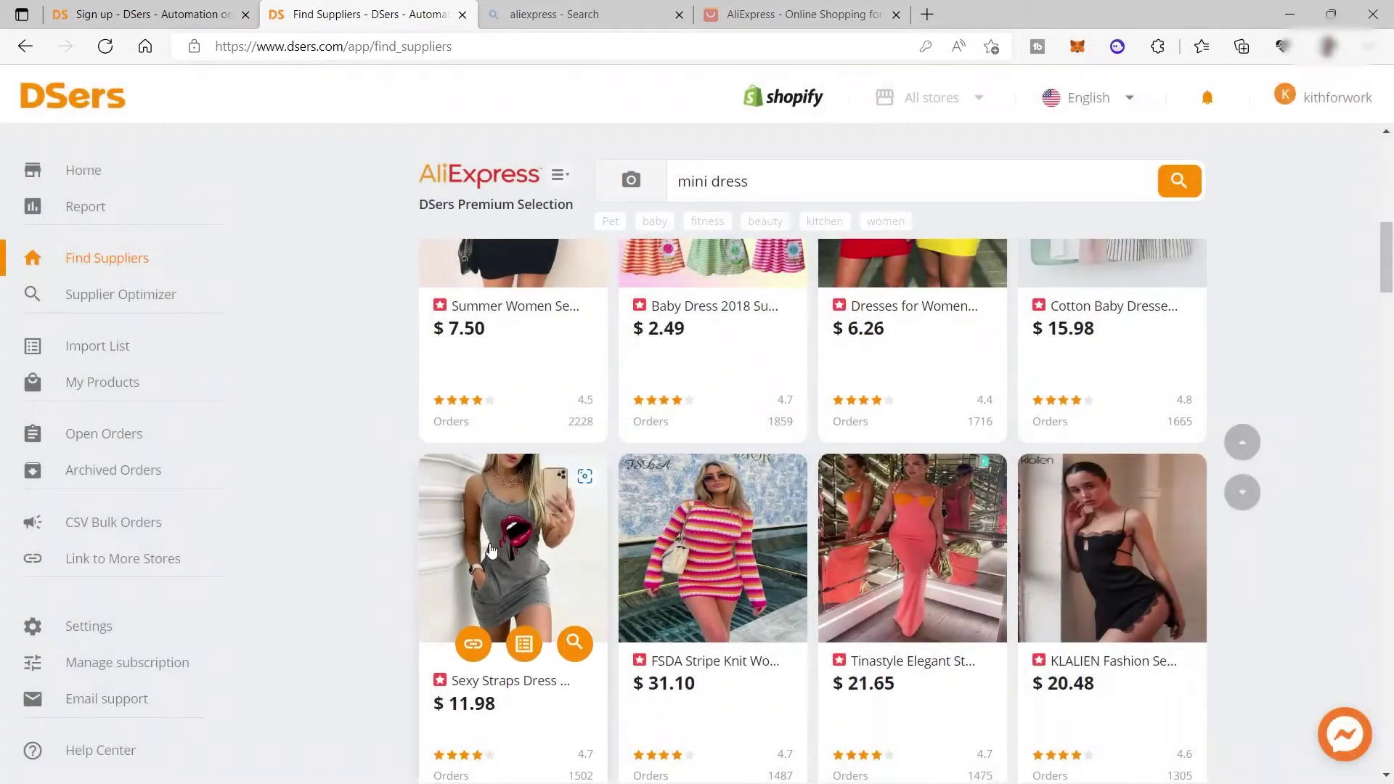
click(525, 651)
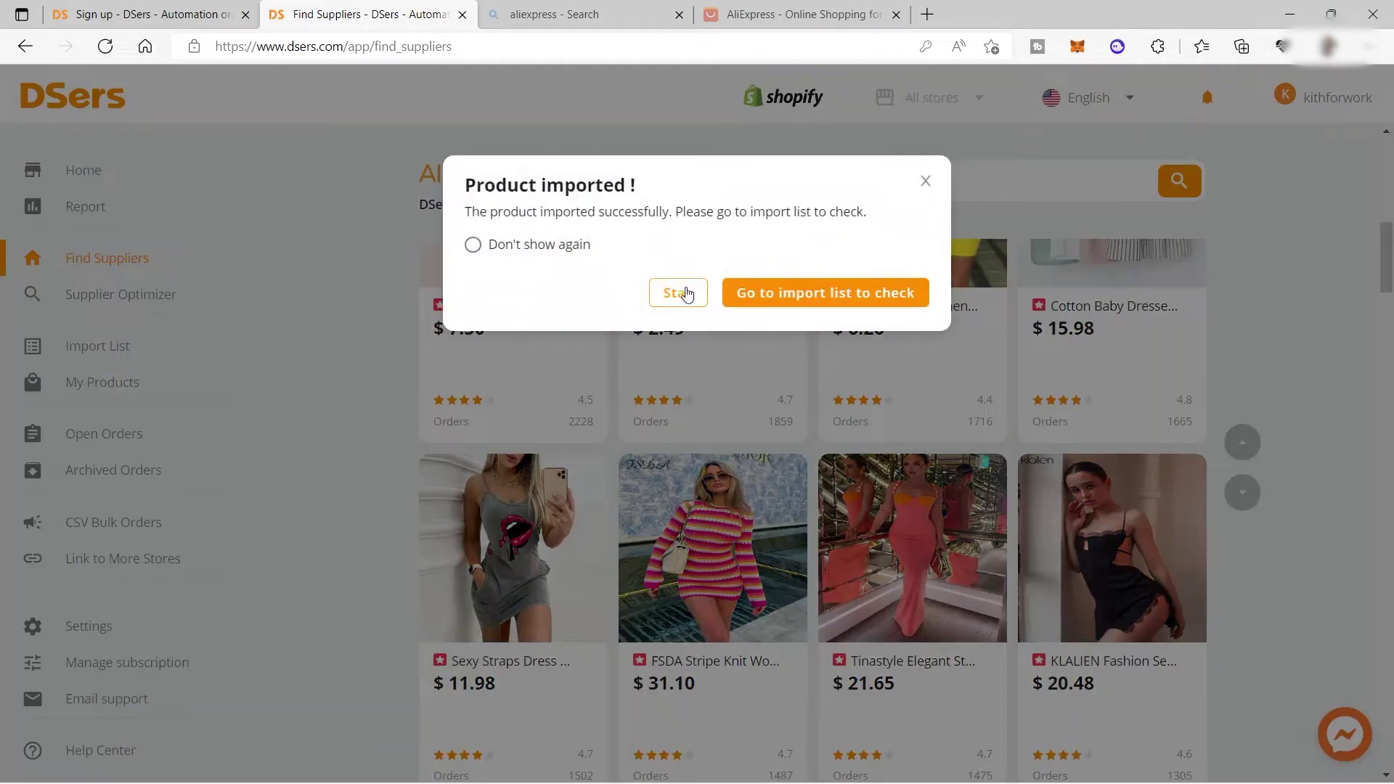
click(679, 293)
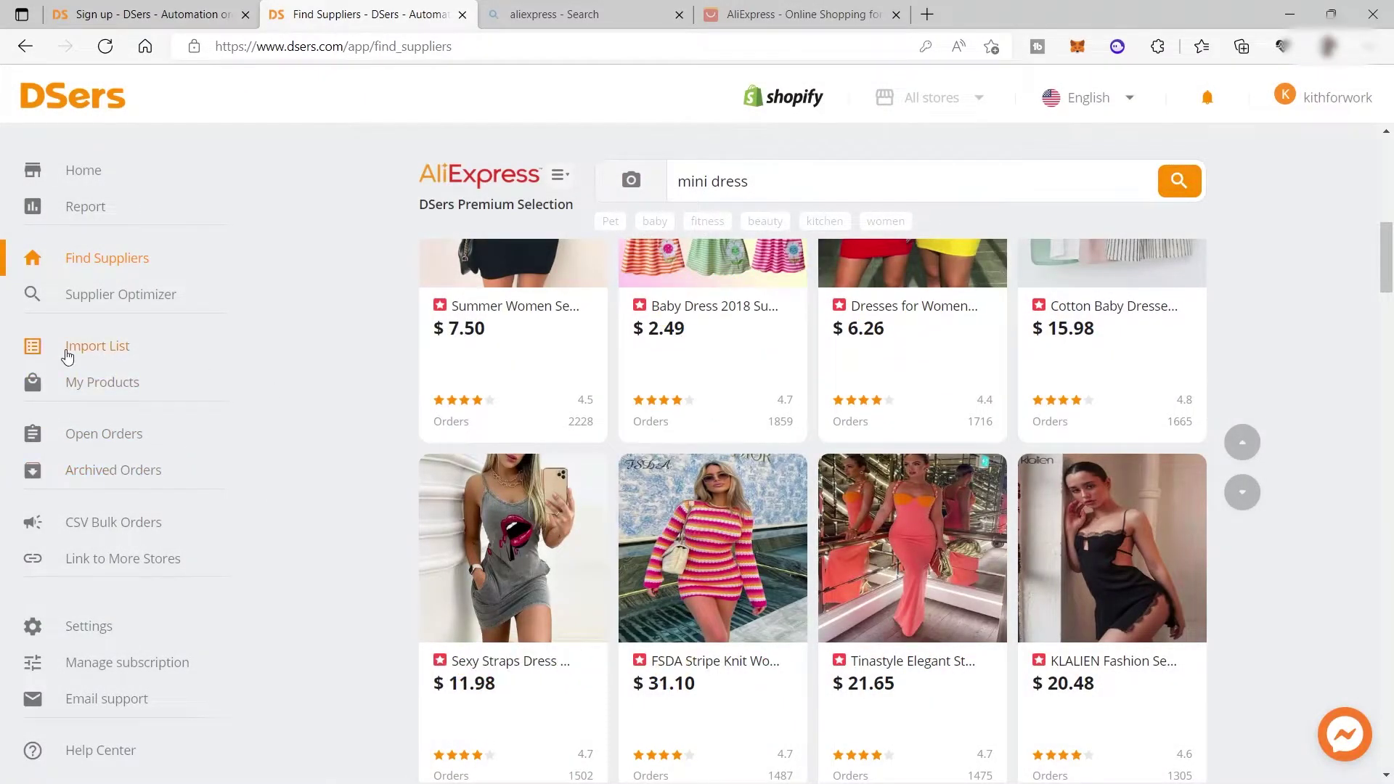
click(90, 351)
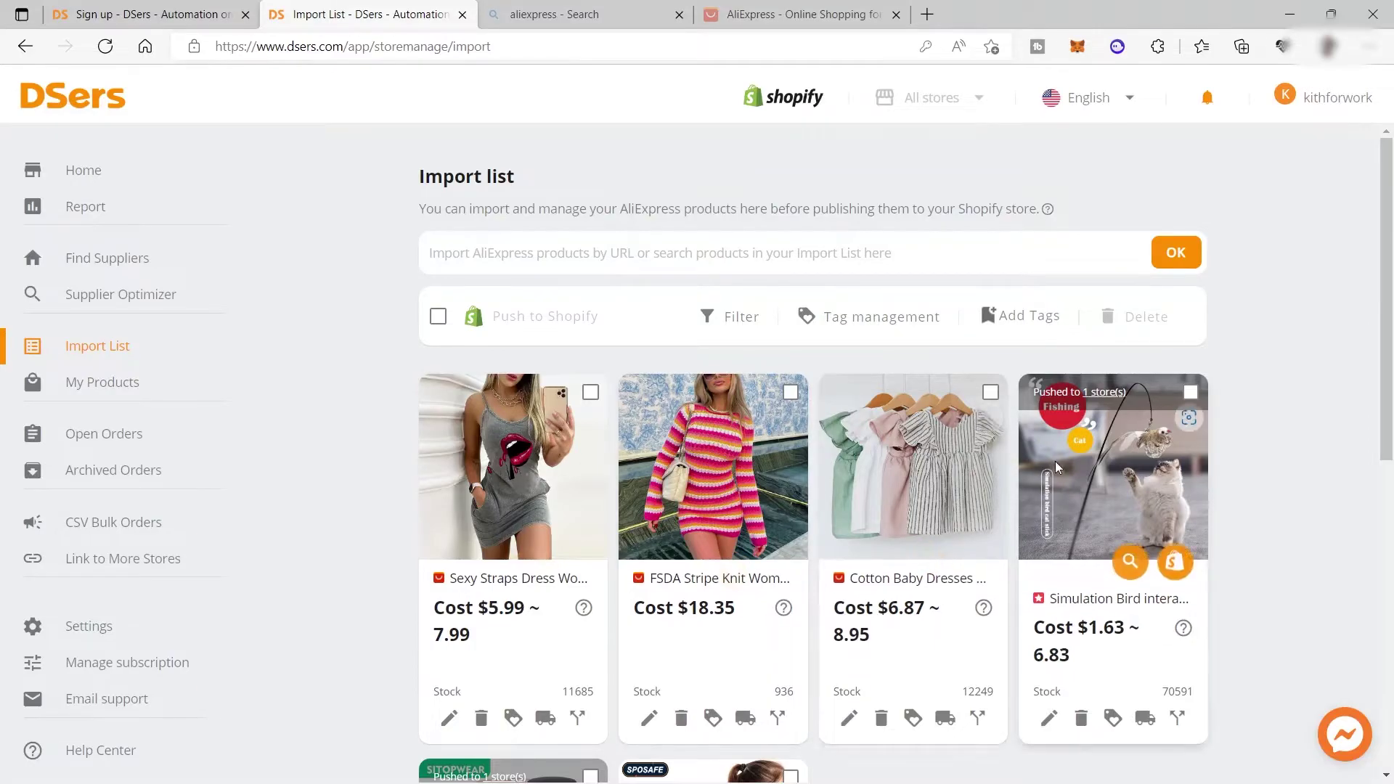
scroll(1054, 462, down, 1)
scroll(793, 450, down, 3)
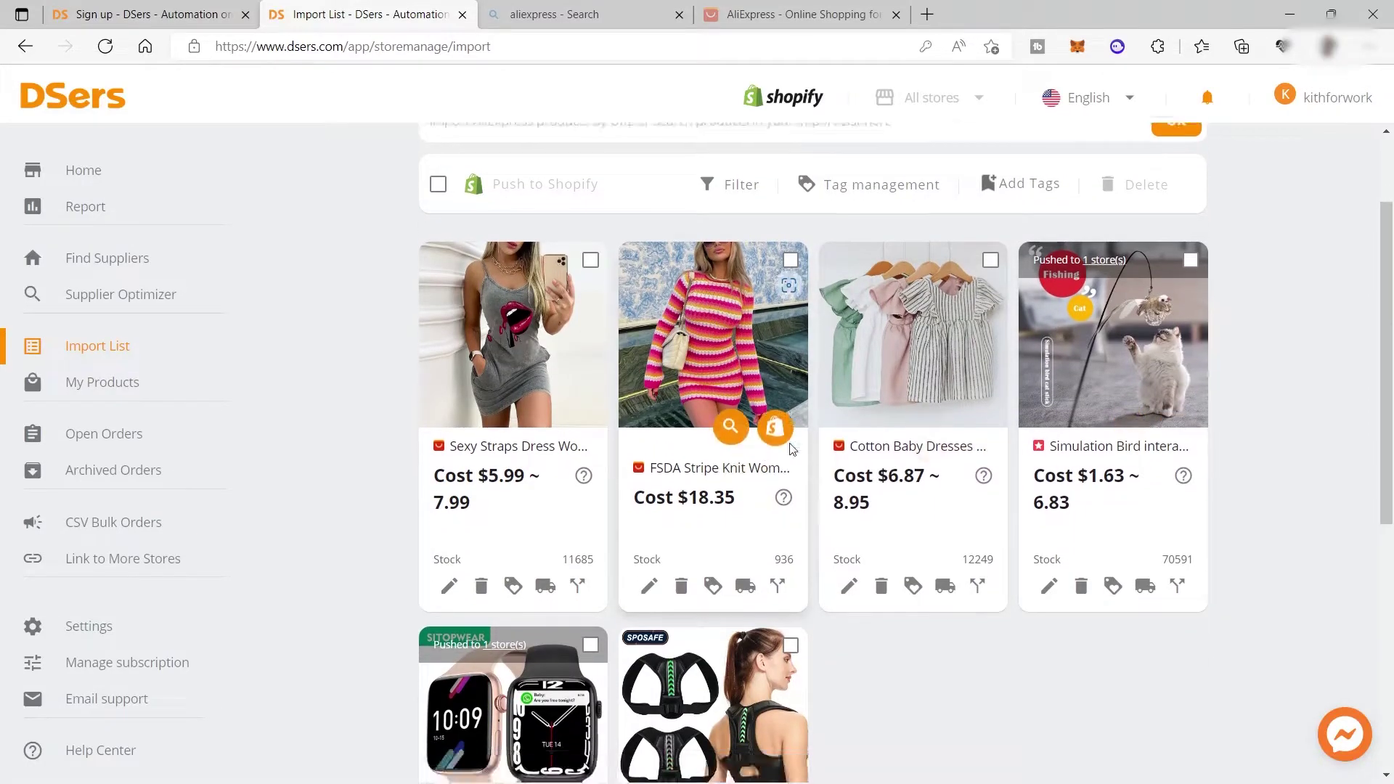
scroll(796, 468, up, 4)
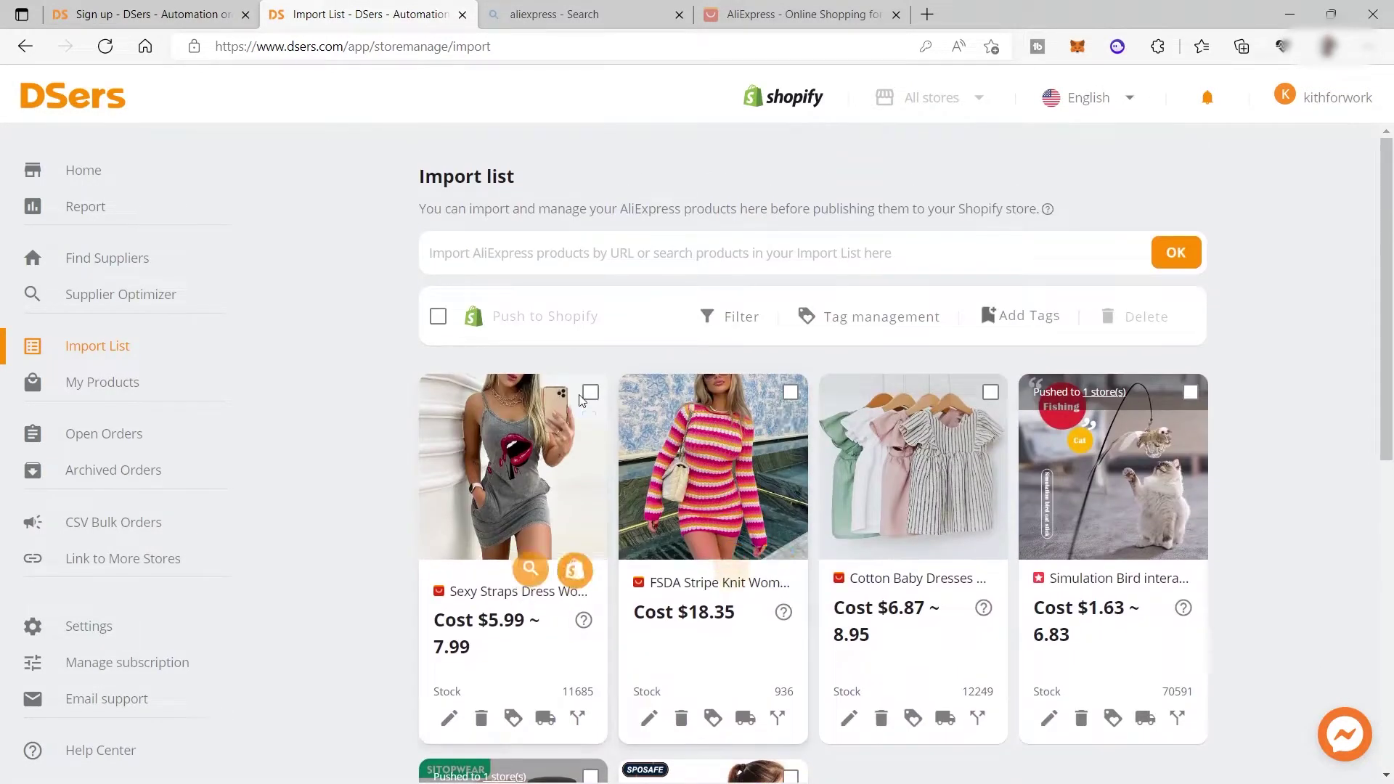
click(588, 393)
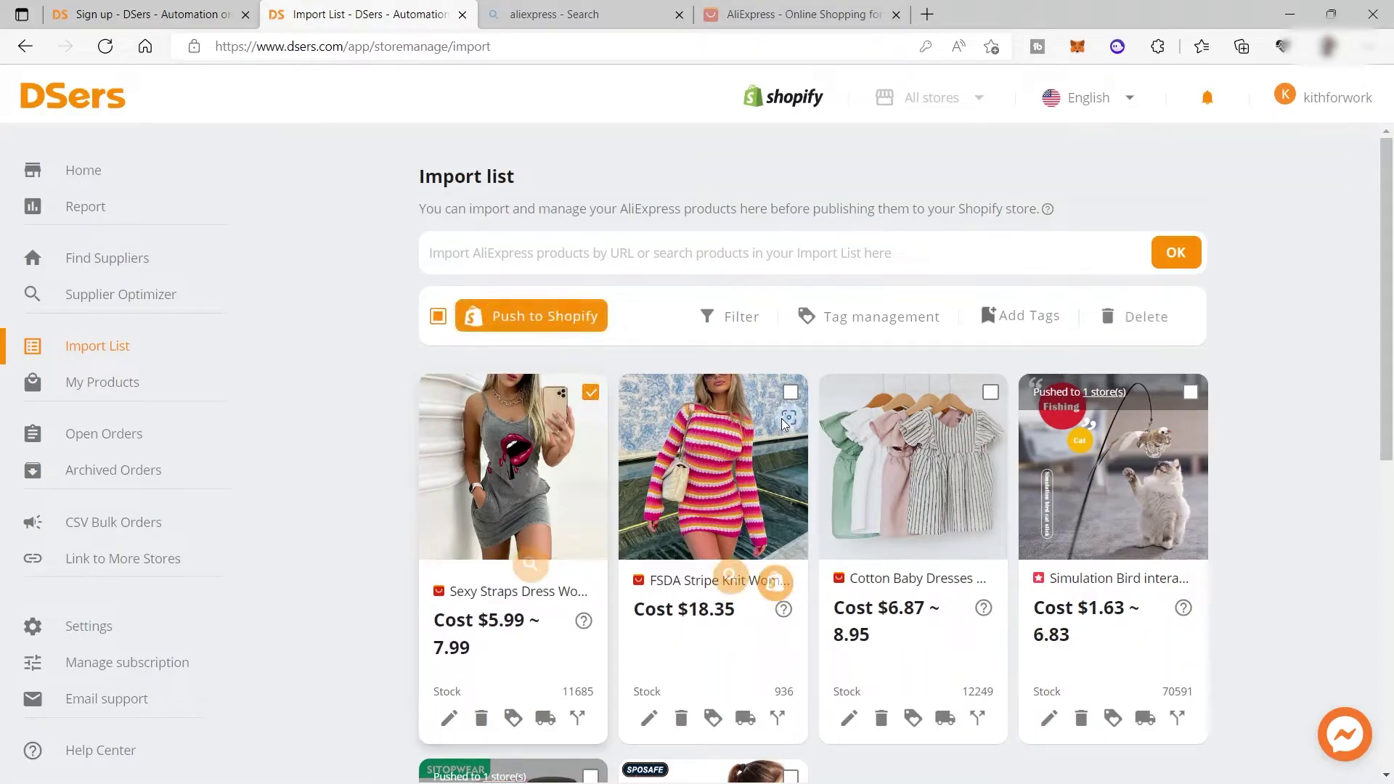
click(791, 393)
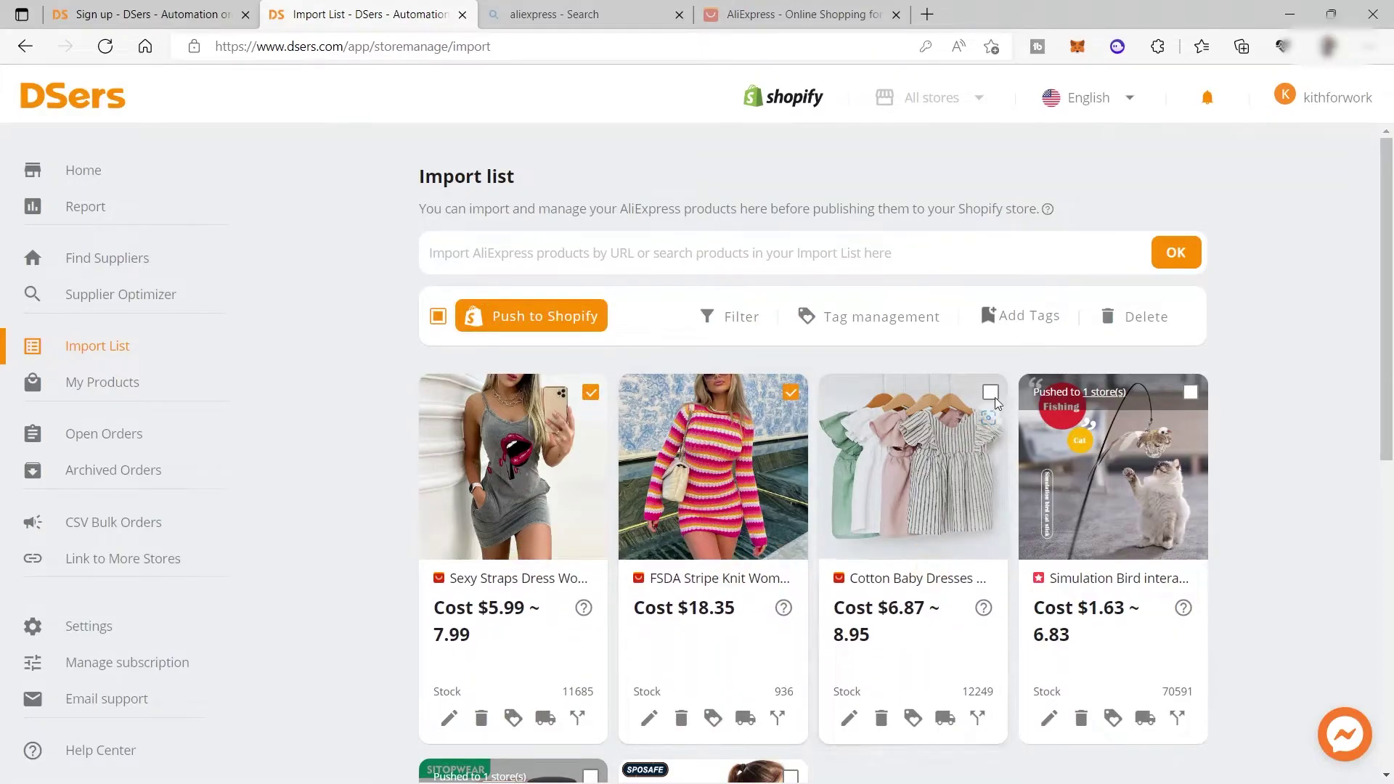
scroll(1124, 502, down, 3)
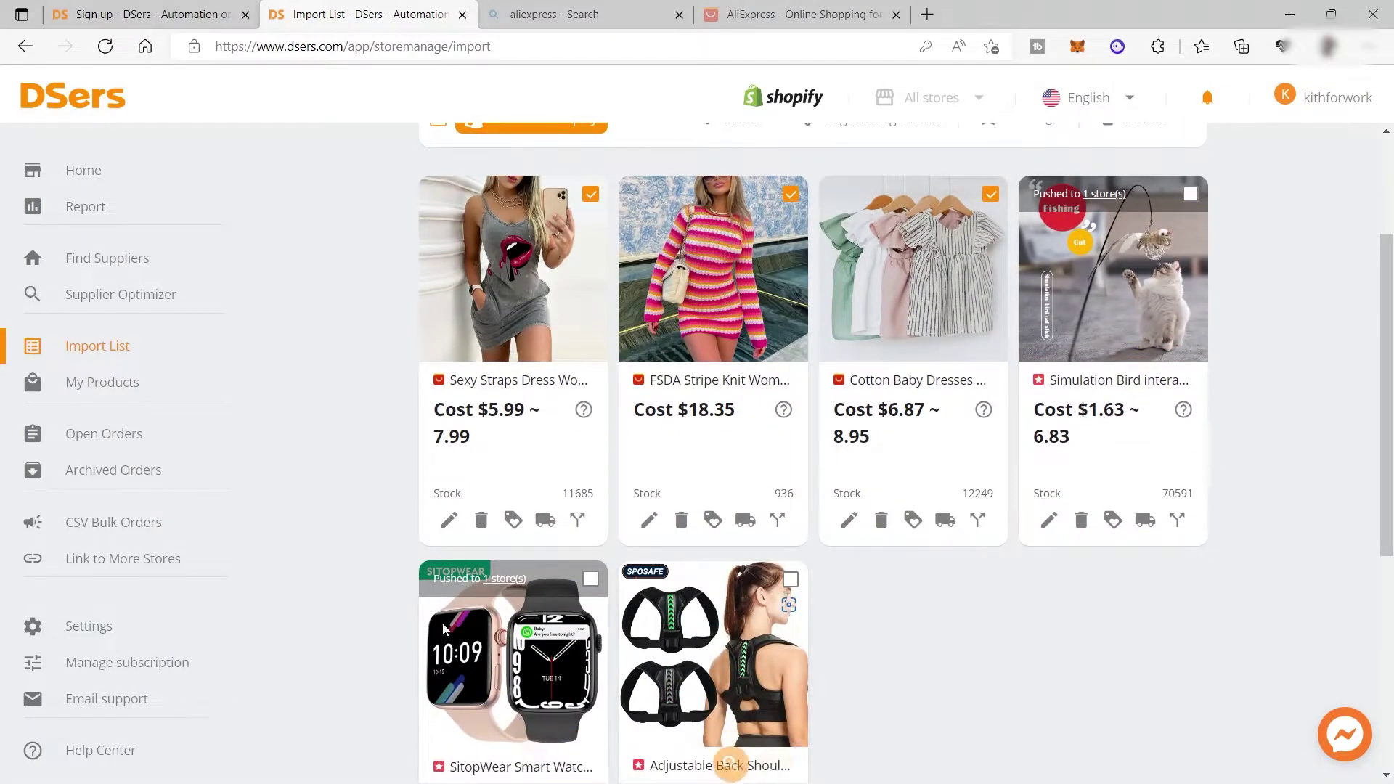
scroll(951, 626, up, 3)
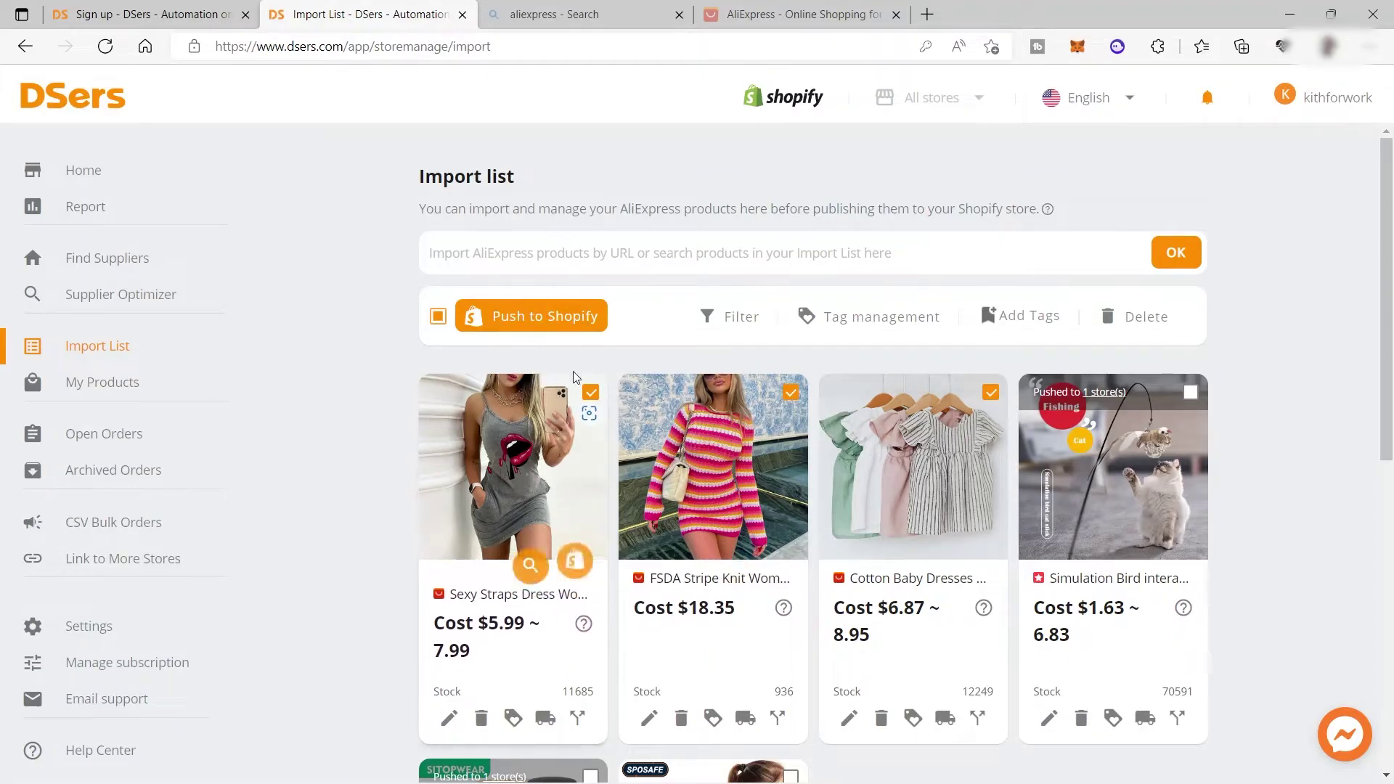
Push the three ticked dresses to the Shopify store with store and Pricing rule options checked.
click(512, 323)
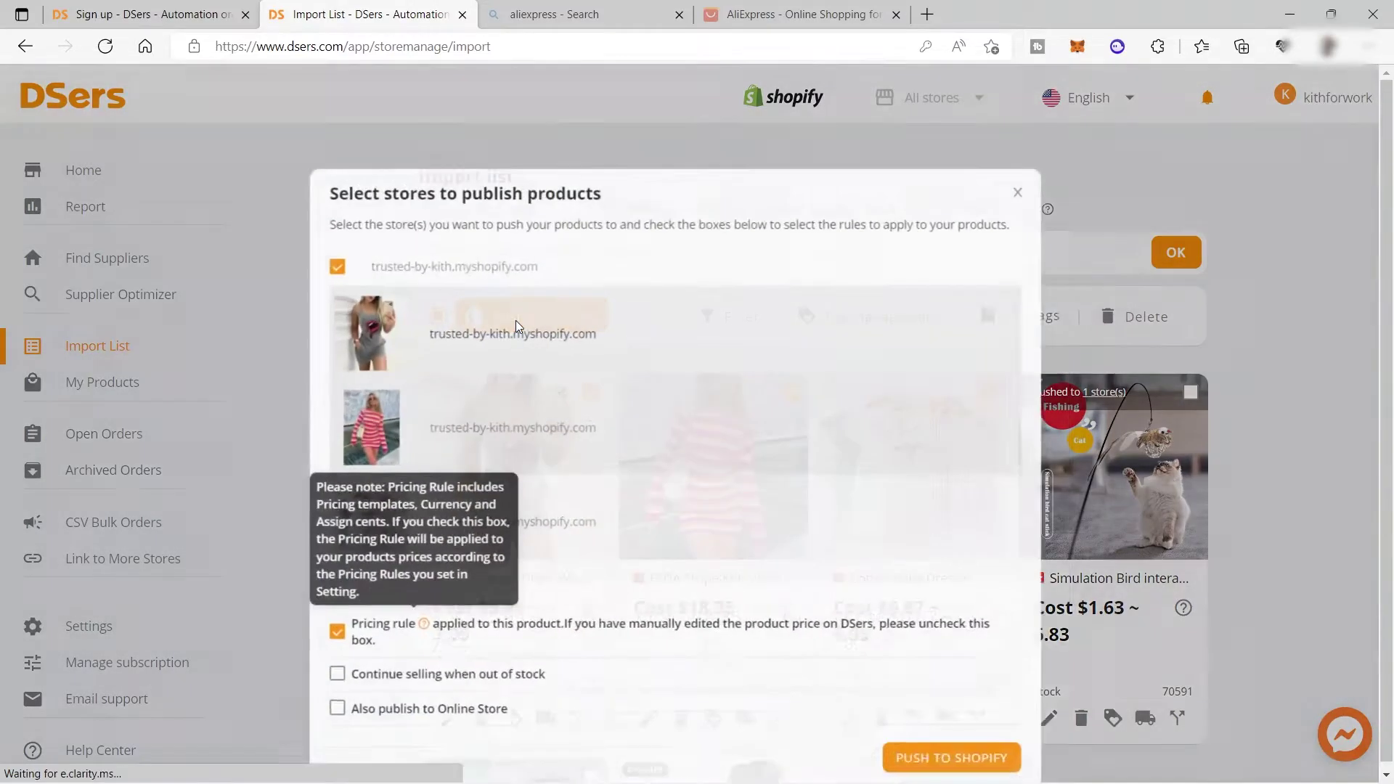
scroll(460, 360, down, 2)
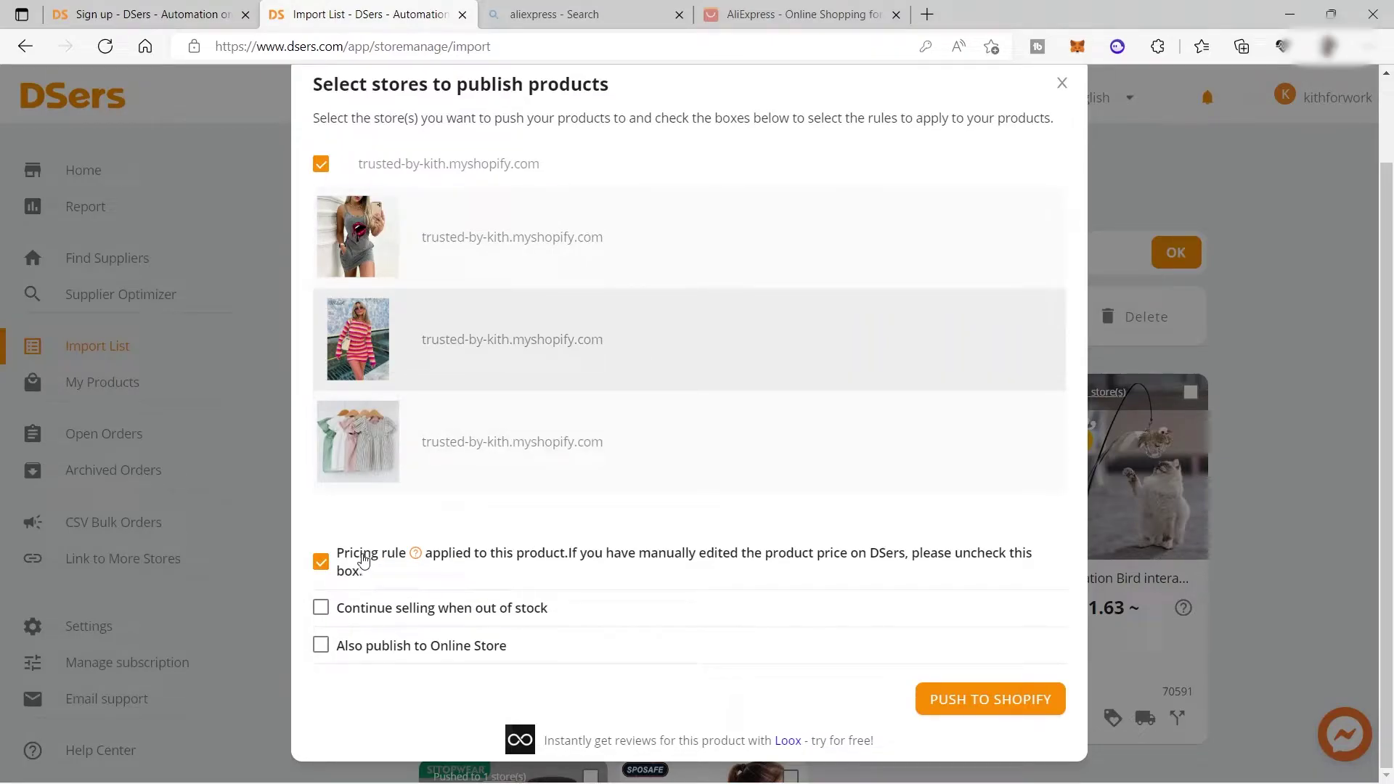
mouse_move(415, 556)
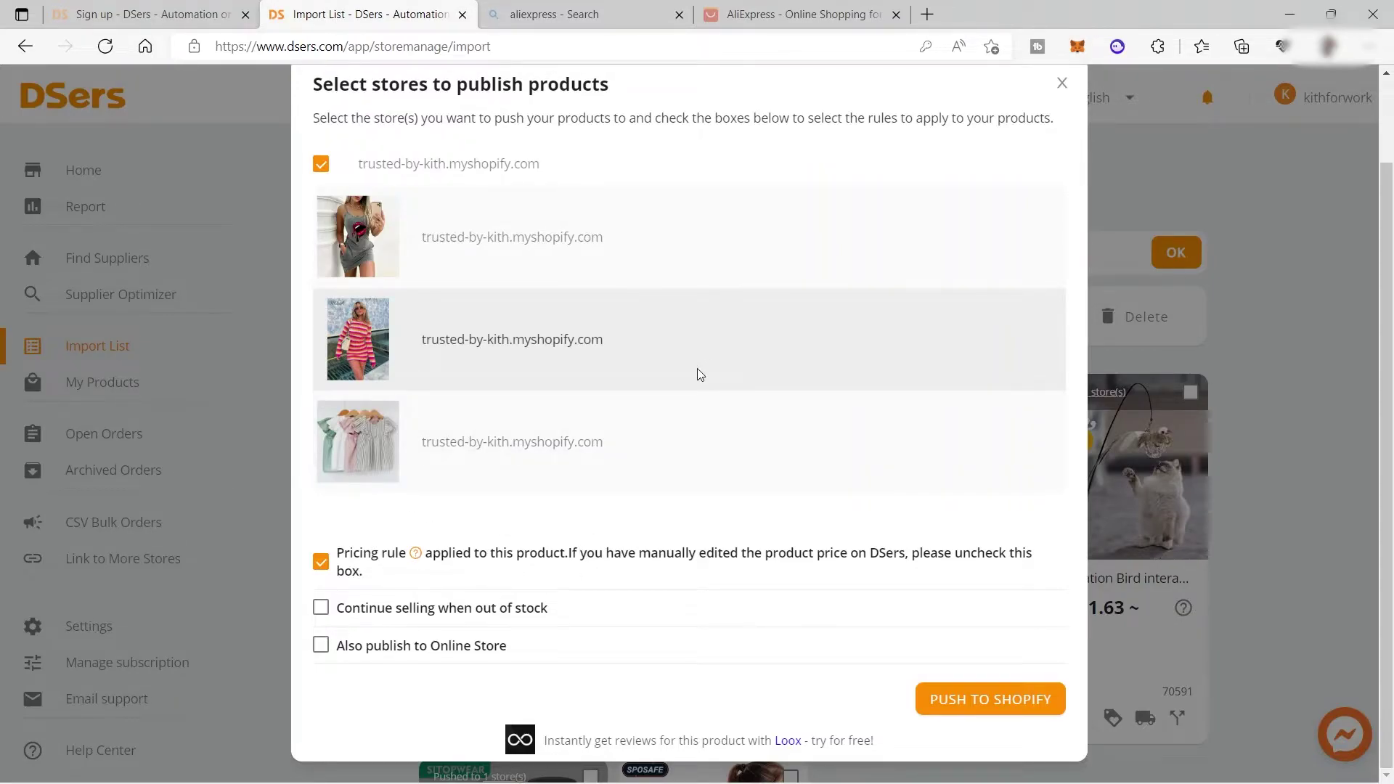
click(991, 702)
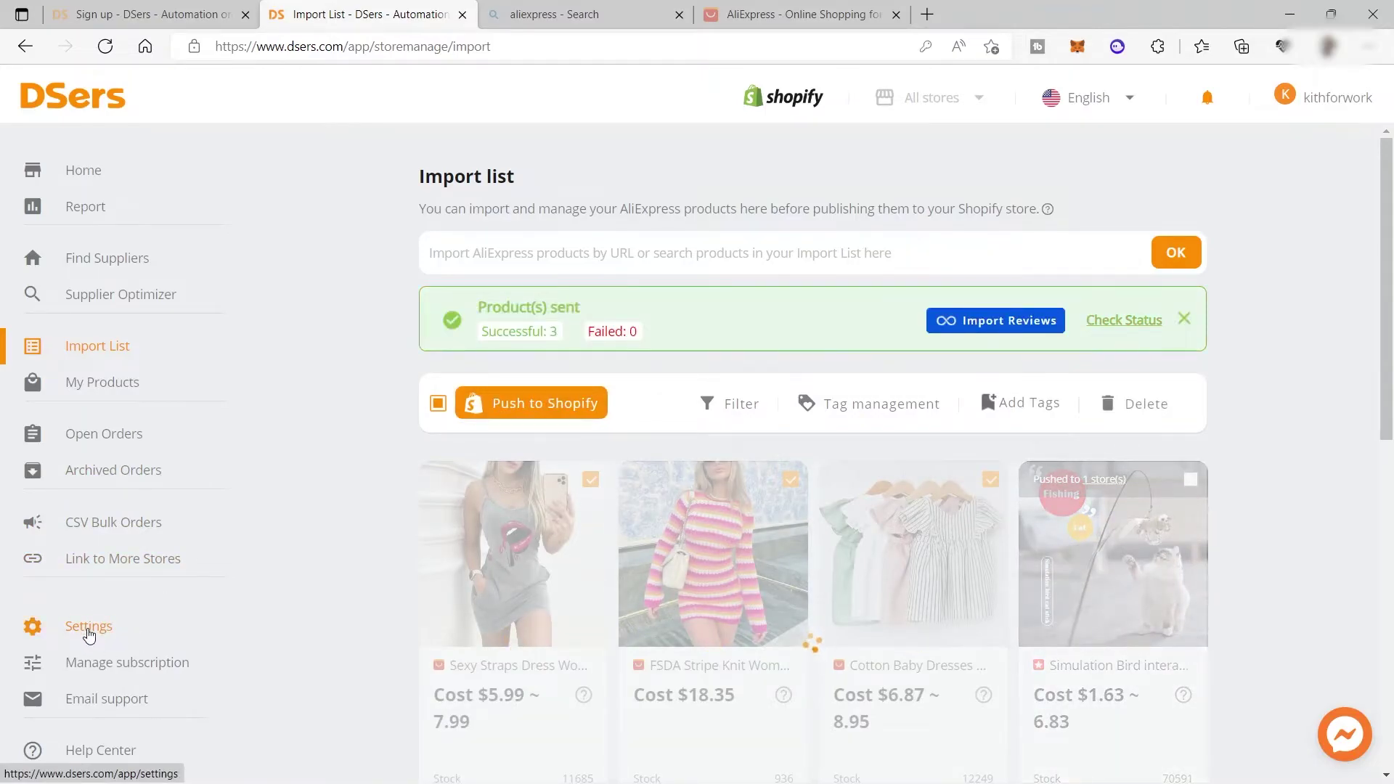
Enable the store's basic pricing rule, check the Pricing Cost operator options, then view Shipping settings.
click(89, 636)
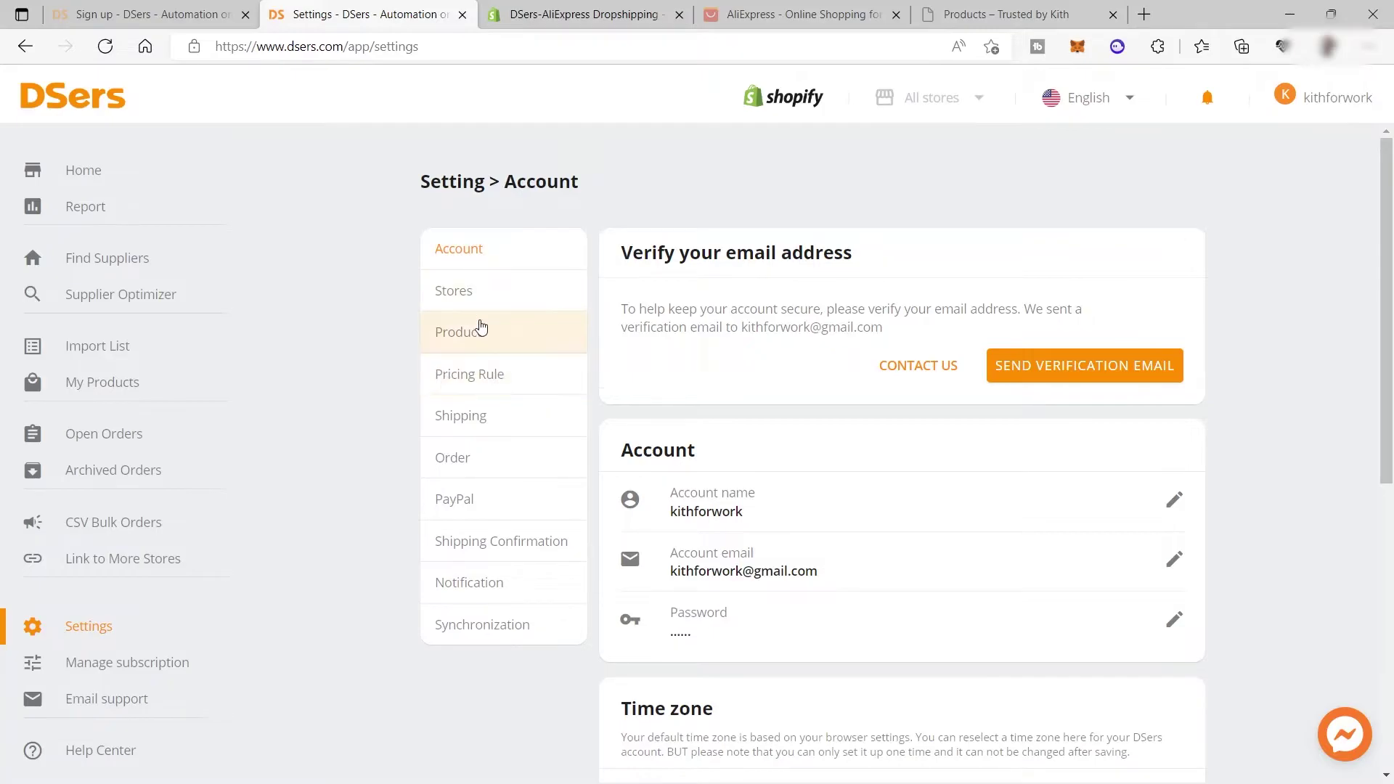
click(474, 381)
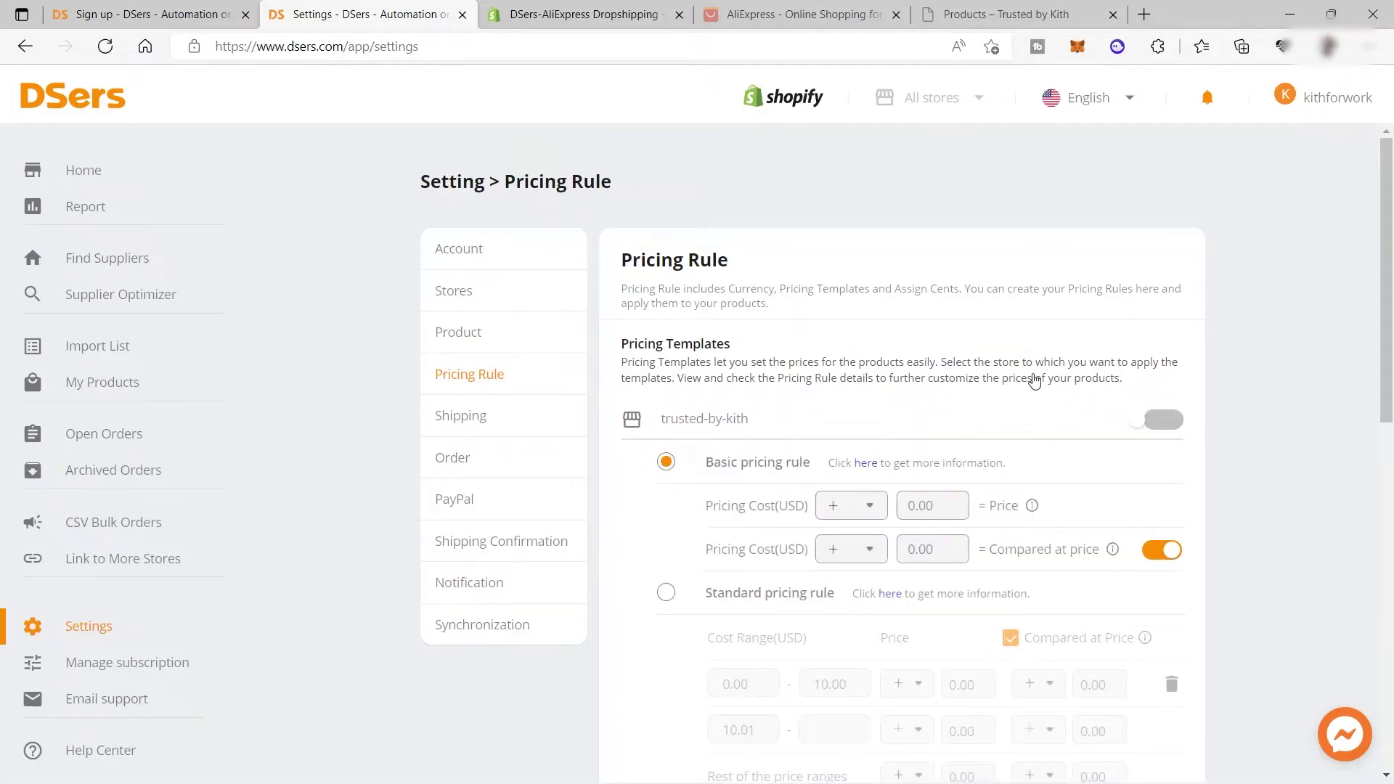
scroll(906, 389, down, 2)
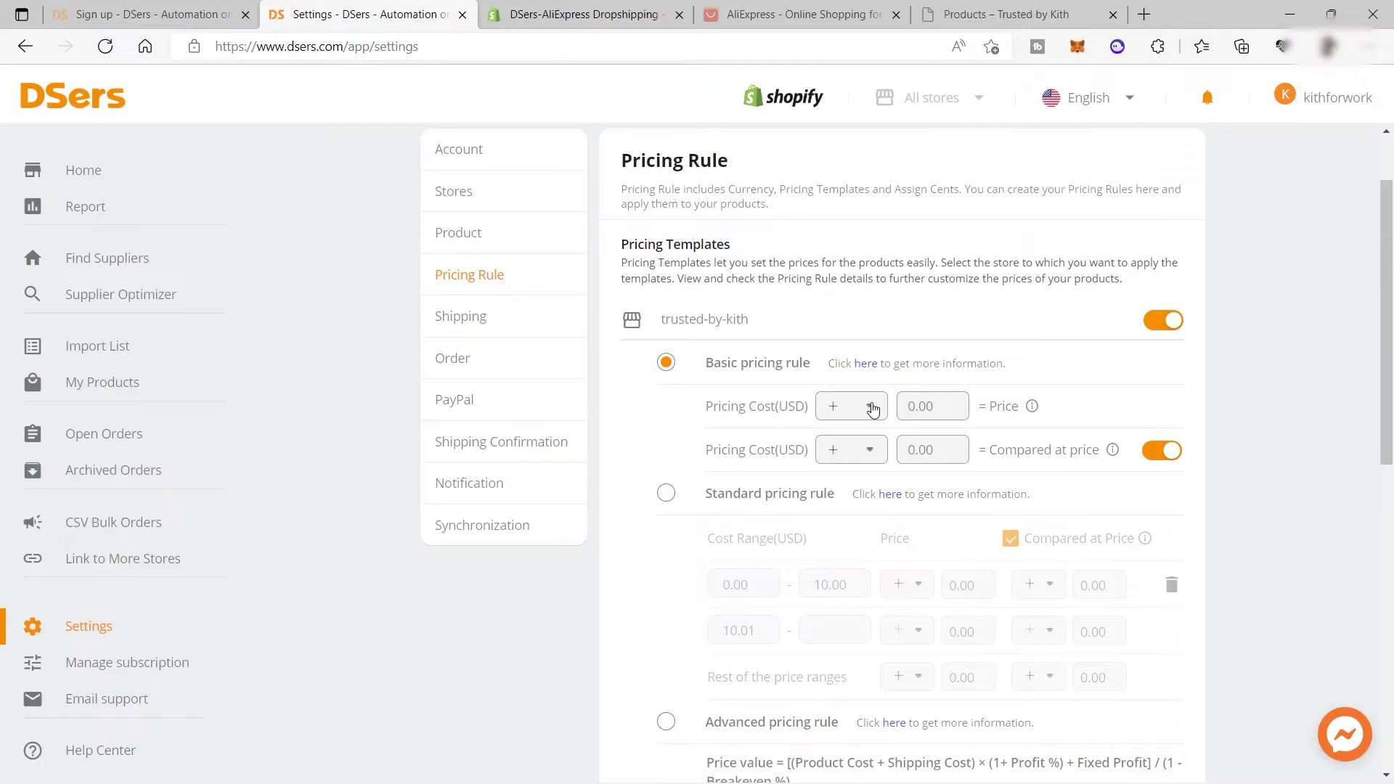
click(873, 409)
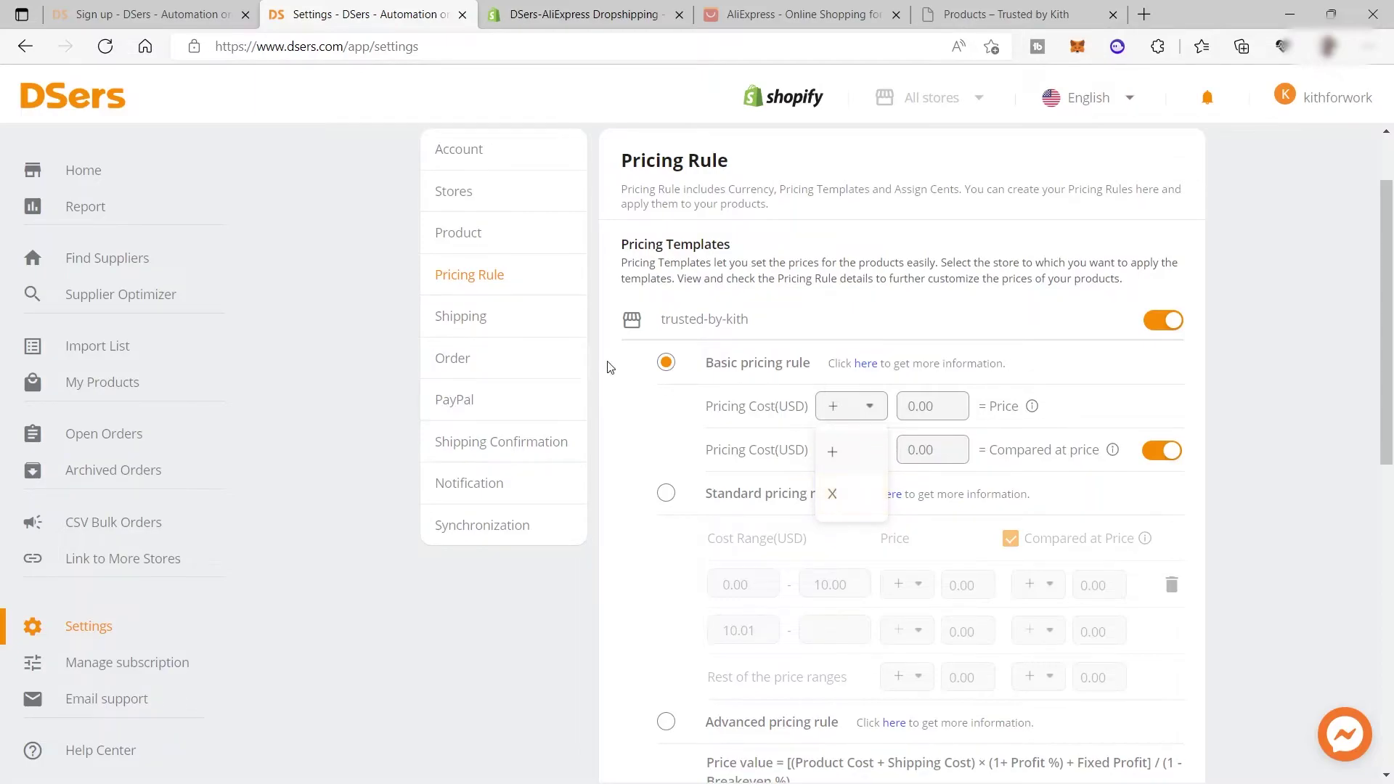
click(468, 325)
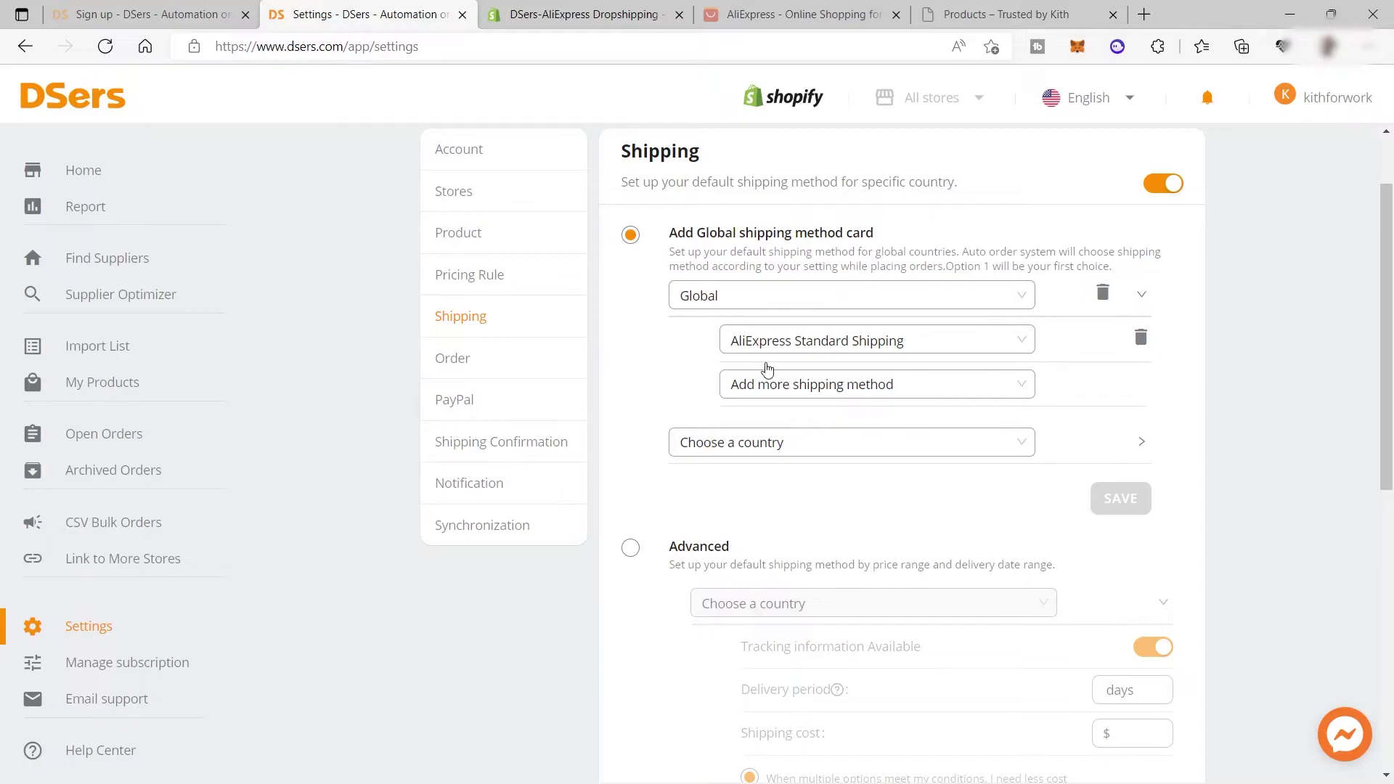
Review the Order, PayPal, Shipping Confirmation and Notification settings pages in turn.
click(501, 371)
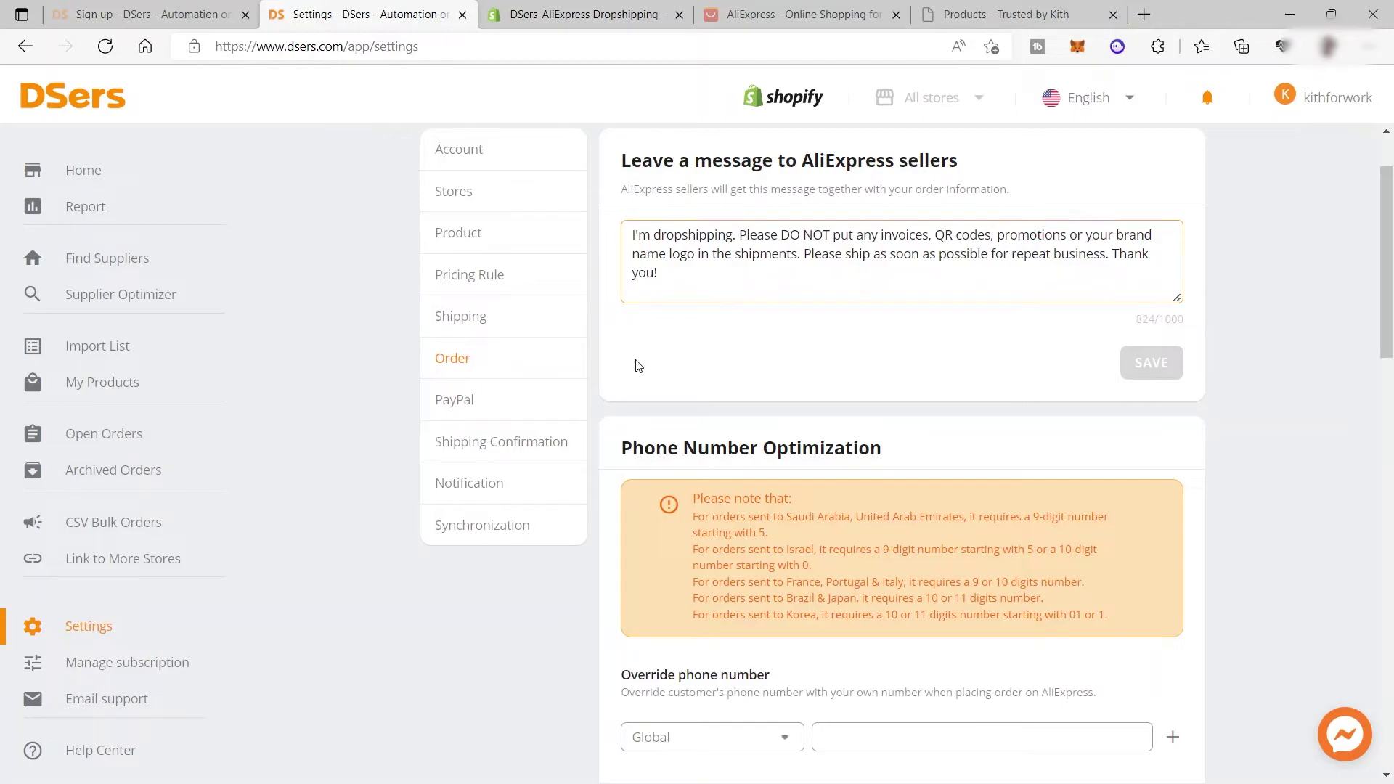
click(470, 410)
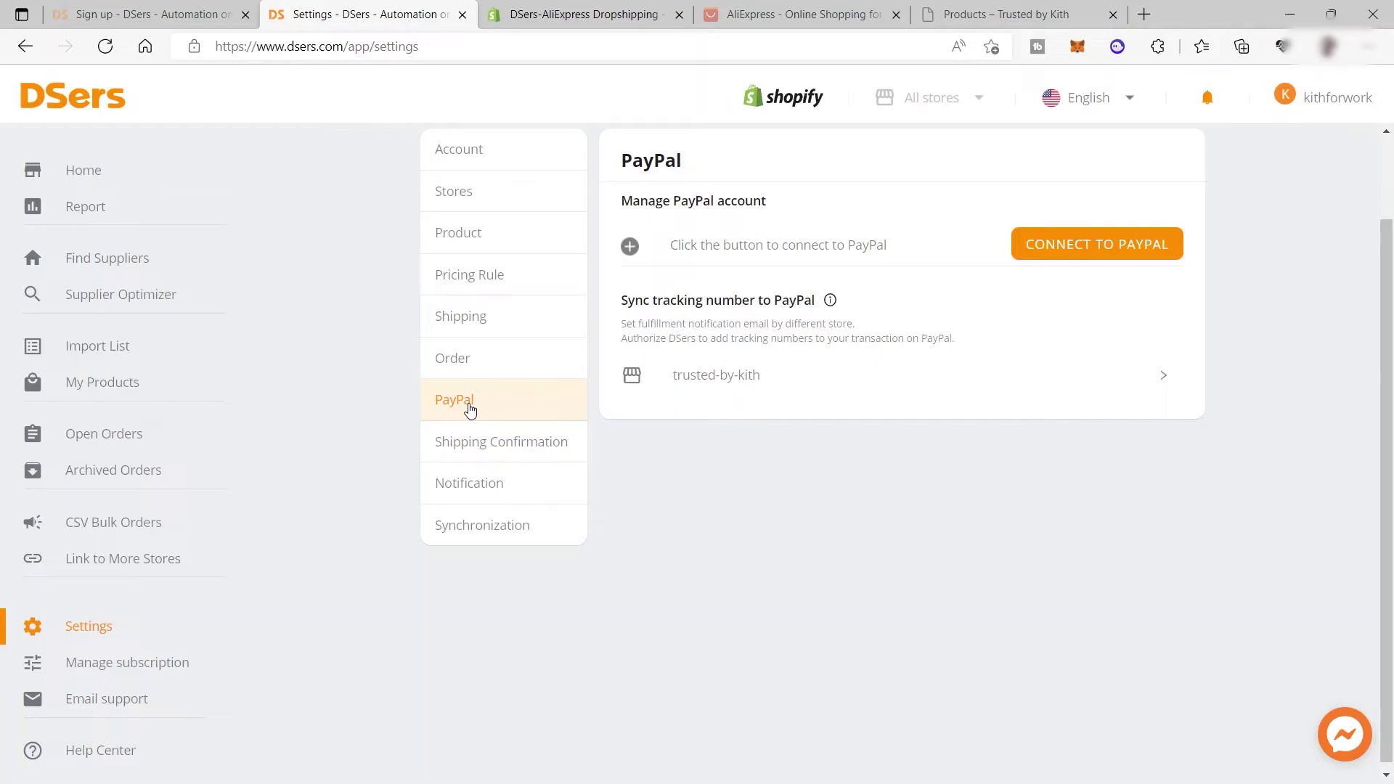
click(458, 442)
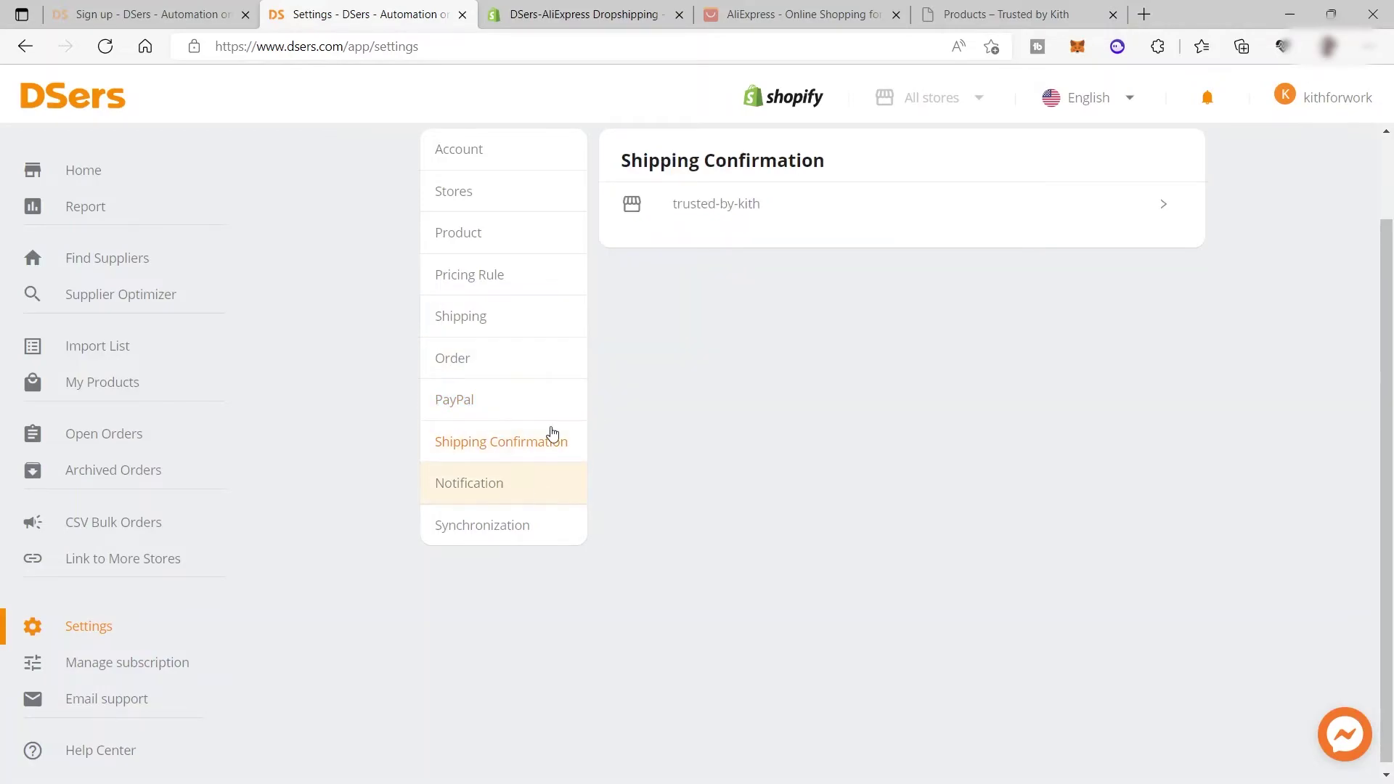
click(472, 501)
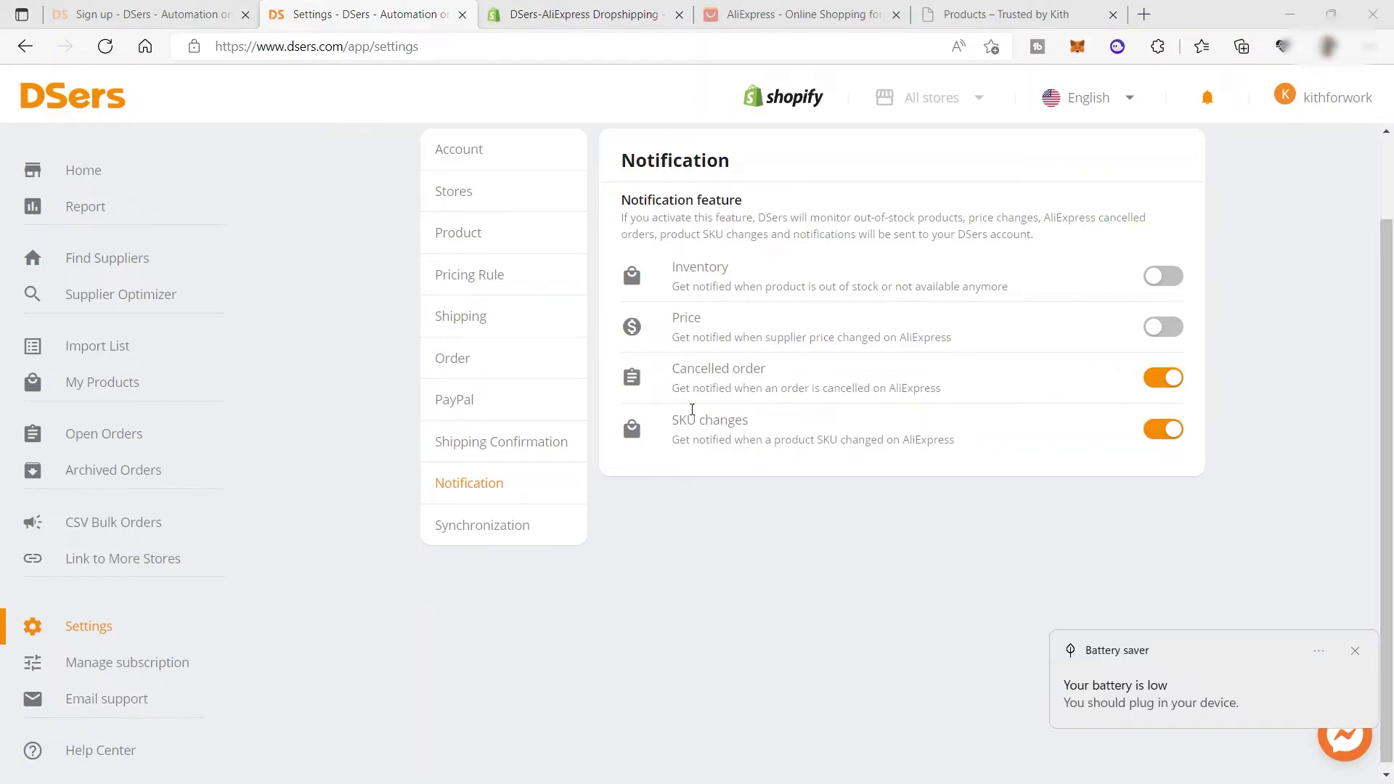
Glance at the sales Report, then open the Open Orders list for all stores.
click(85, 209)
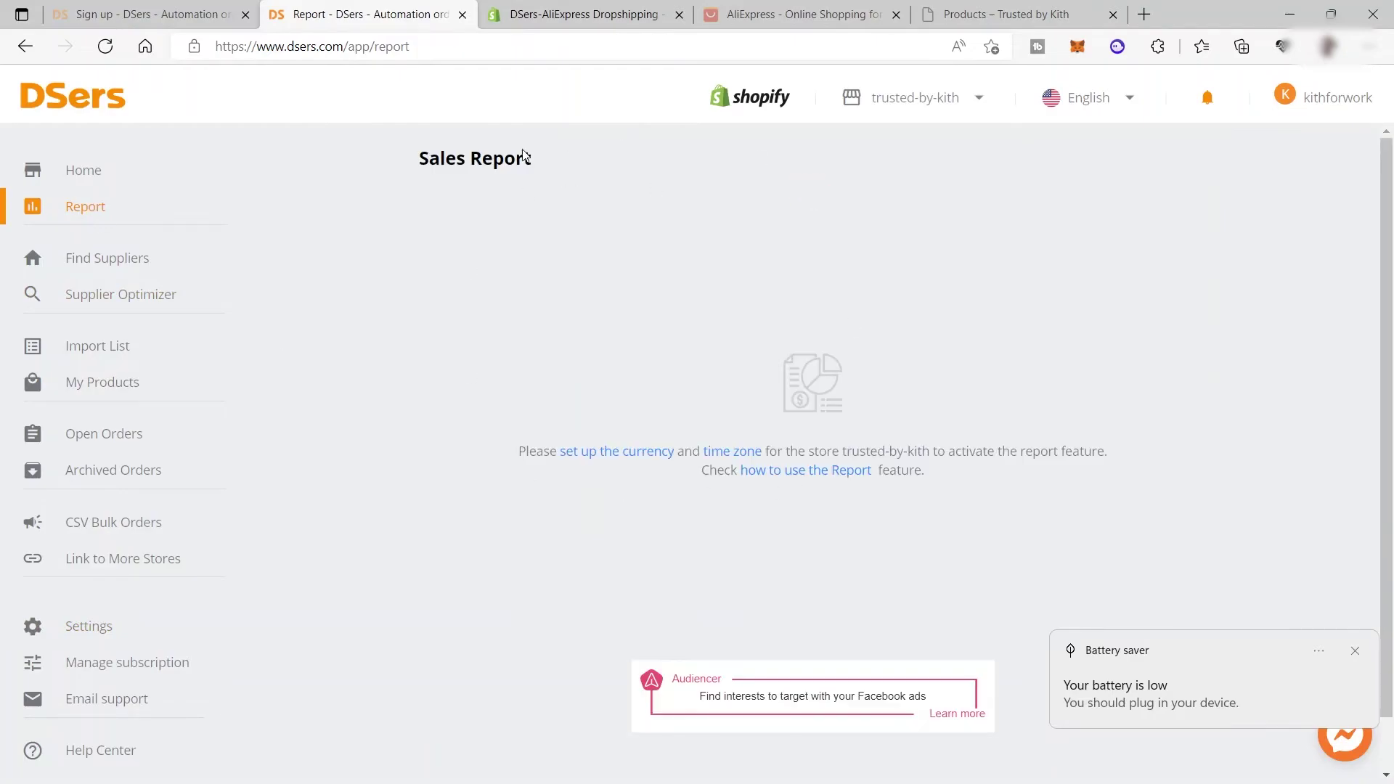
scroll(786, 448, down, 1)
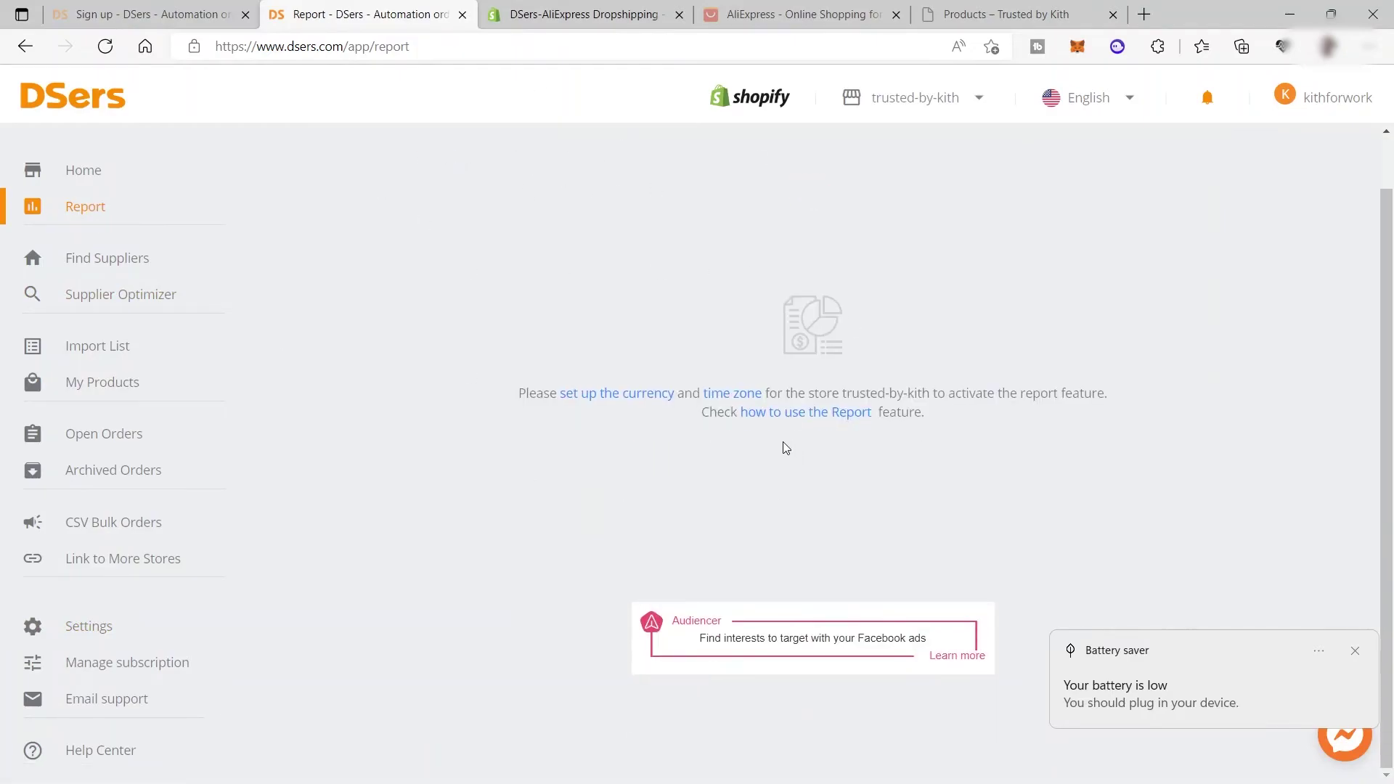
click(114, 439)
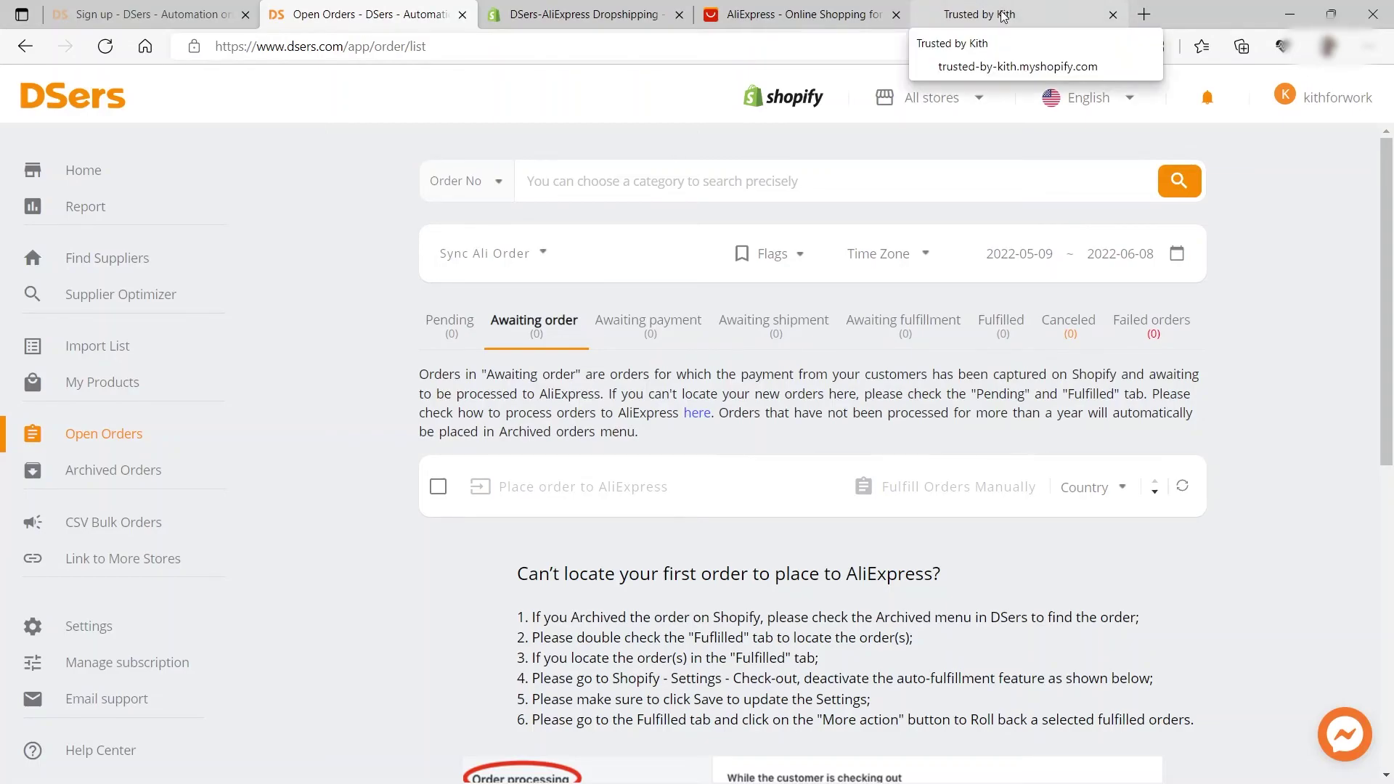
On the Trusted by Kith storefront, open the Simulation Bird cat toy from Featured products (₱2.49 PHP).
click(1003, 16)
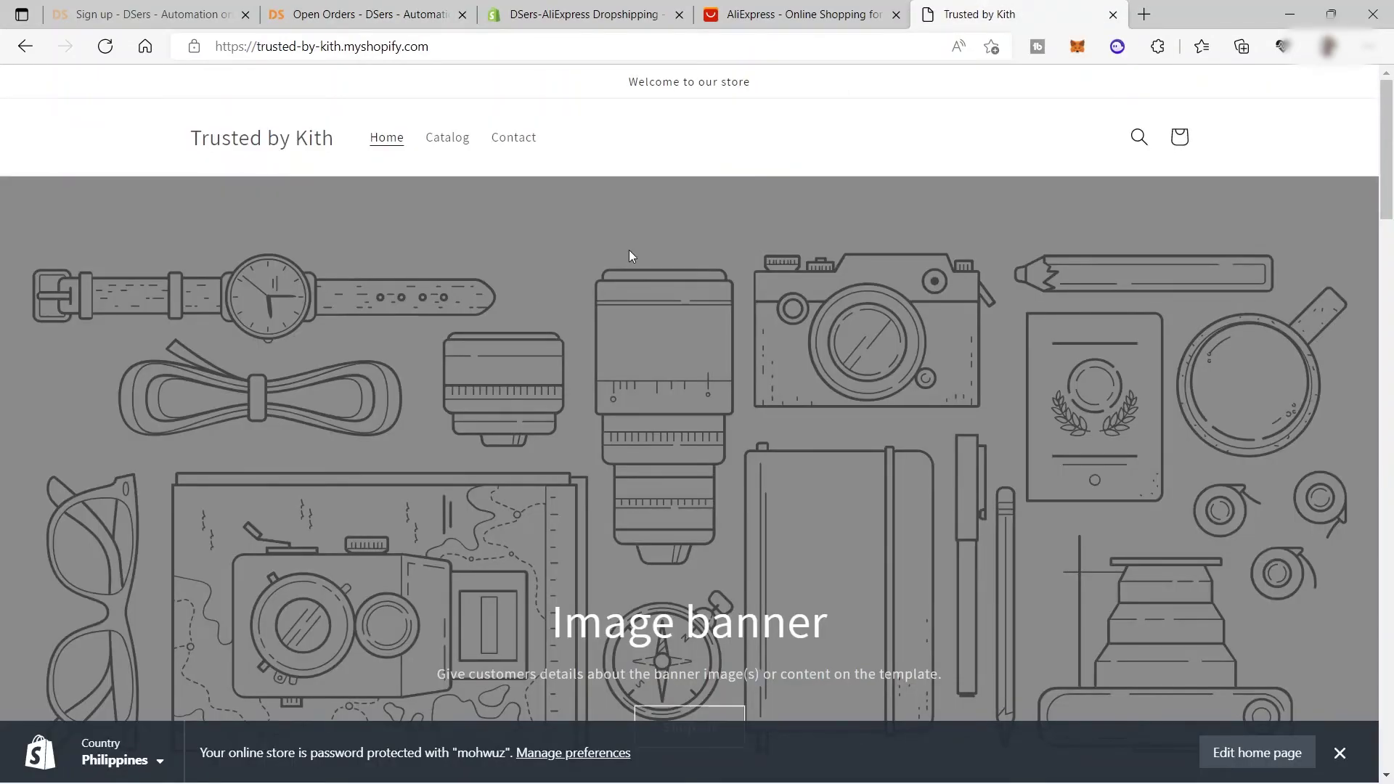
scroll(630, 254, down, 10)
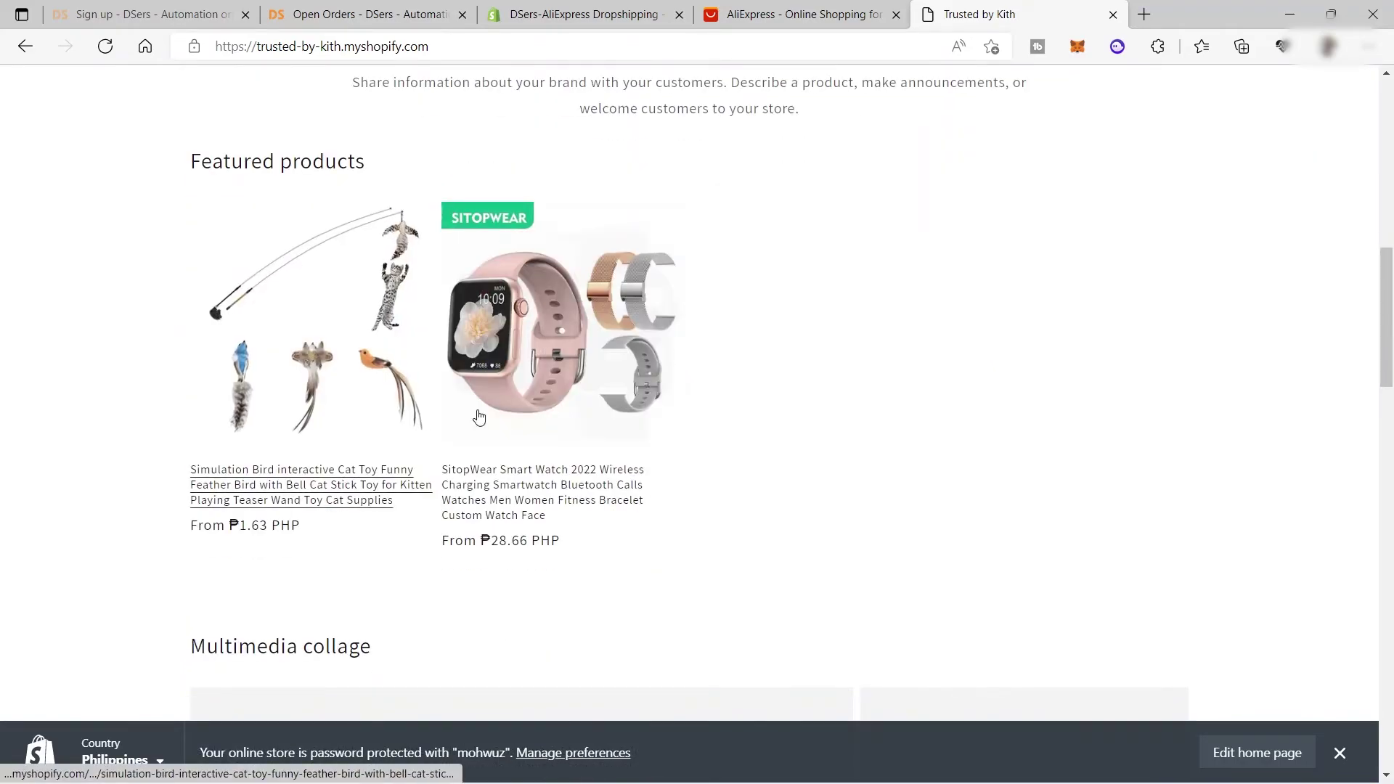
scroll(632, 411, up, 5)
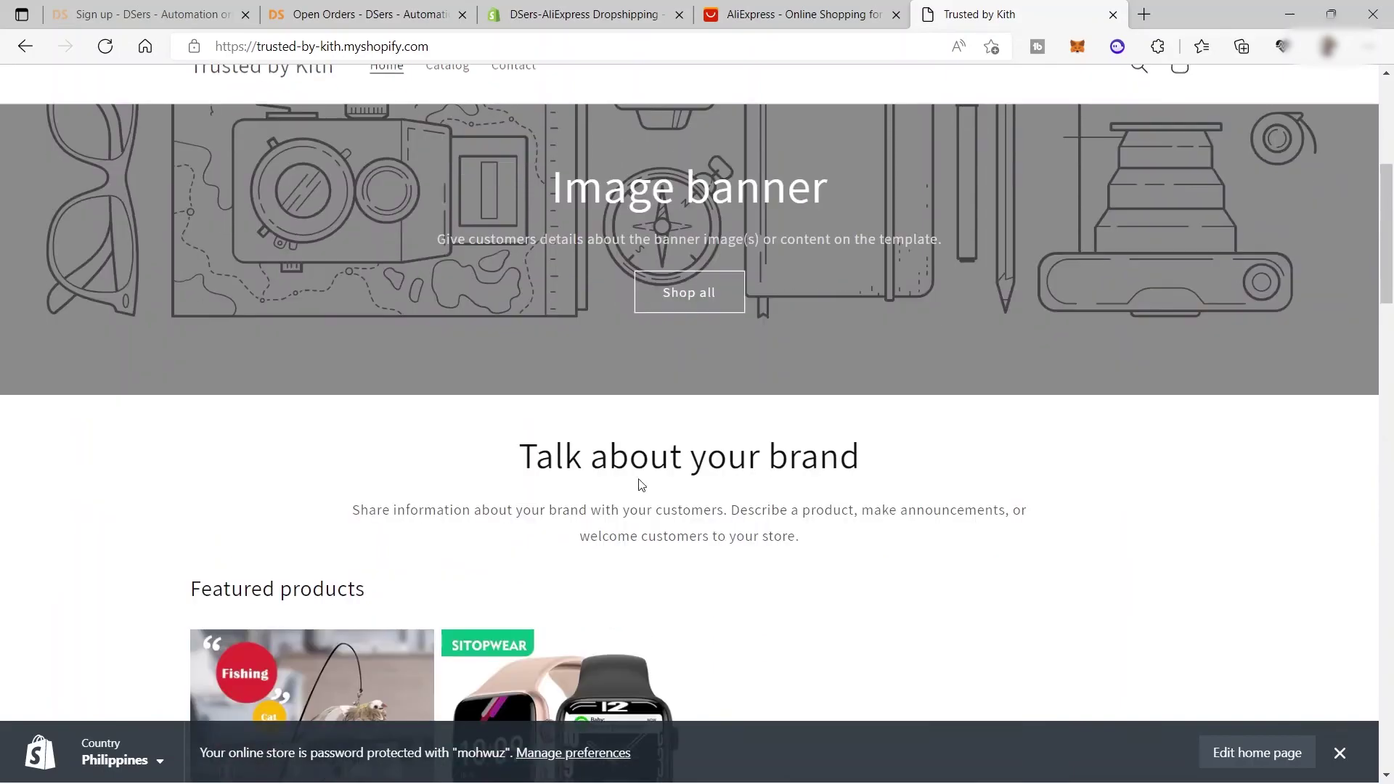
scroll(642, 485, down, 5)
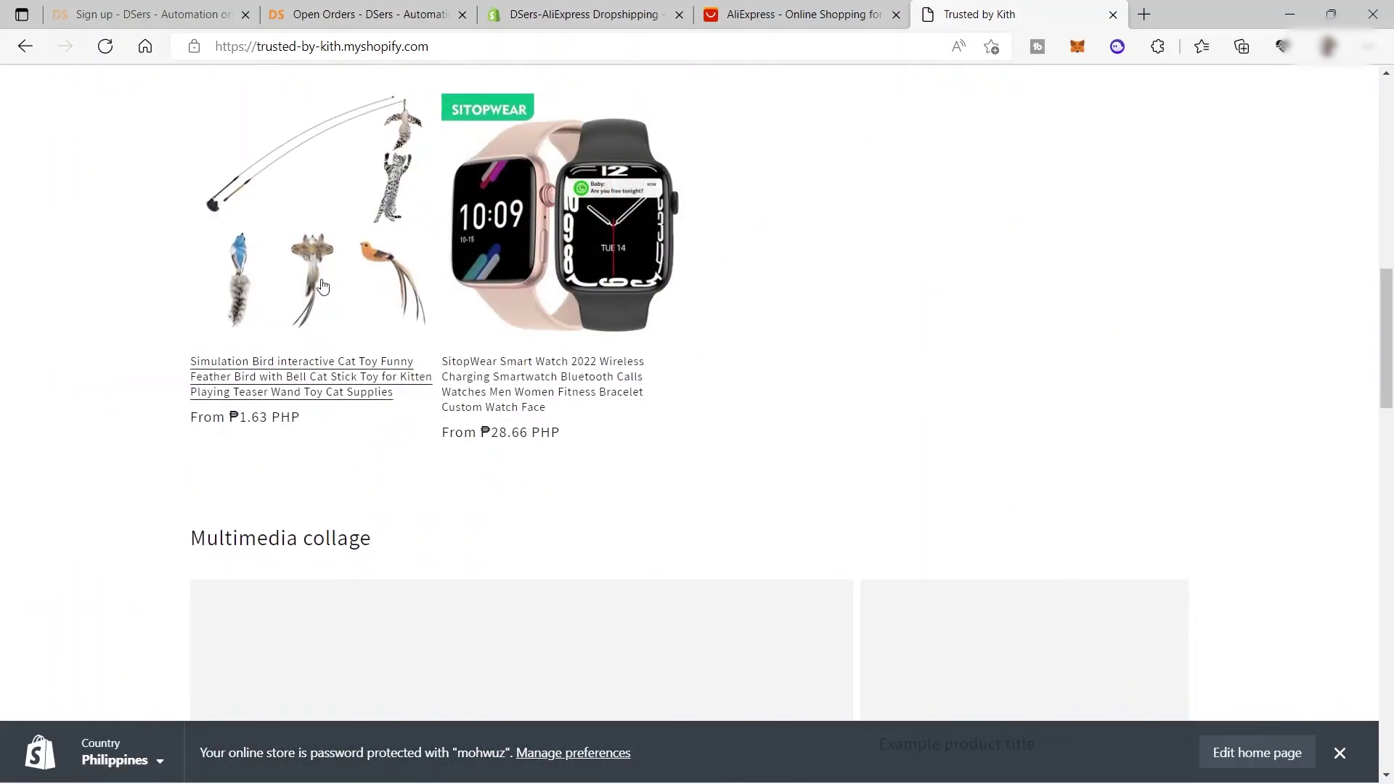
click(323, 286)
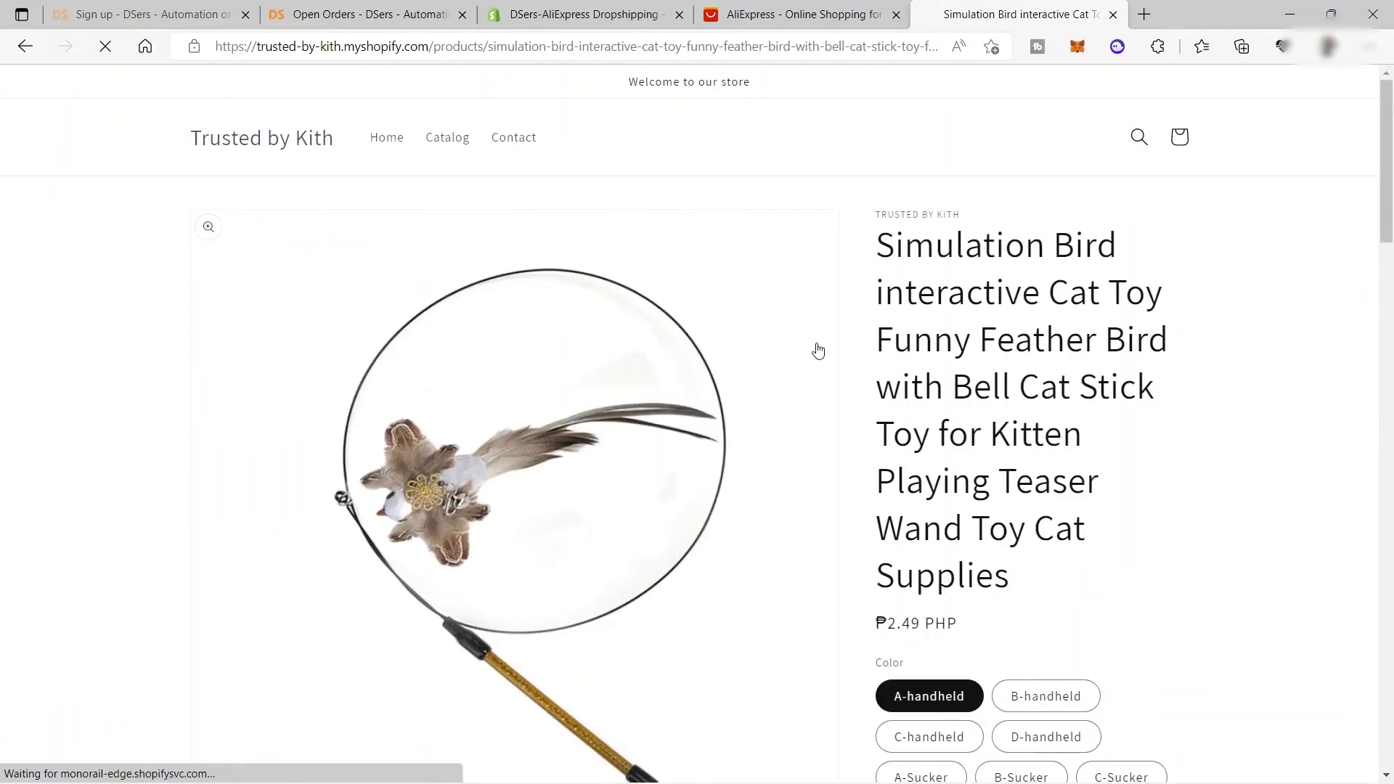
scroll(824, 373, down, 3)
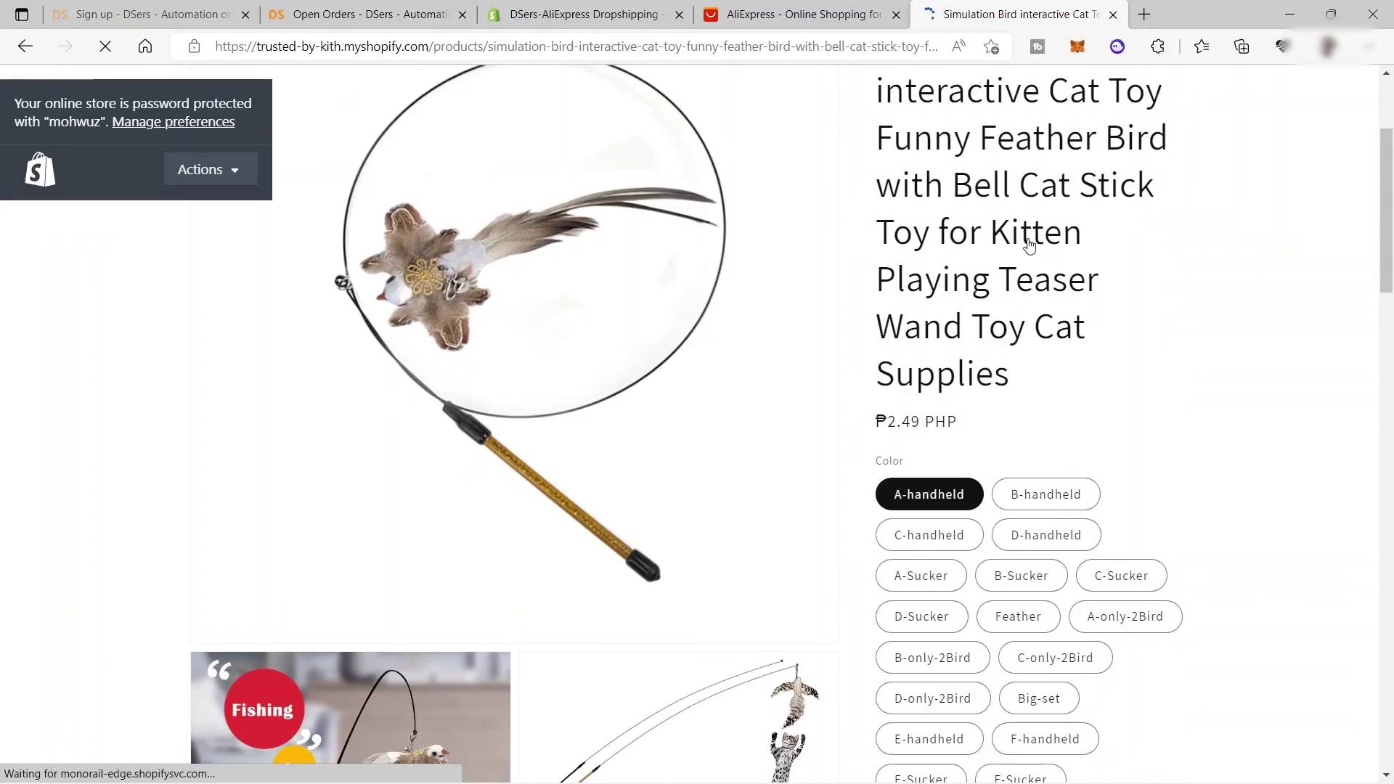
scroll(843, 386, down, 3)
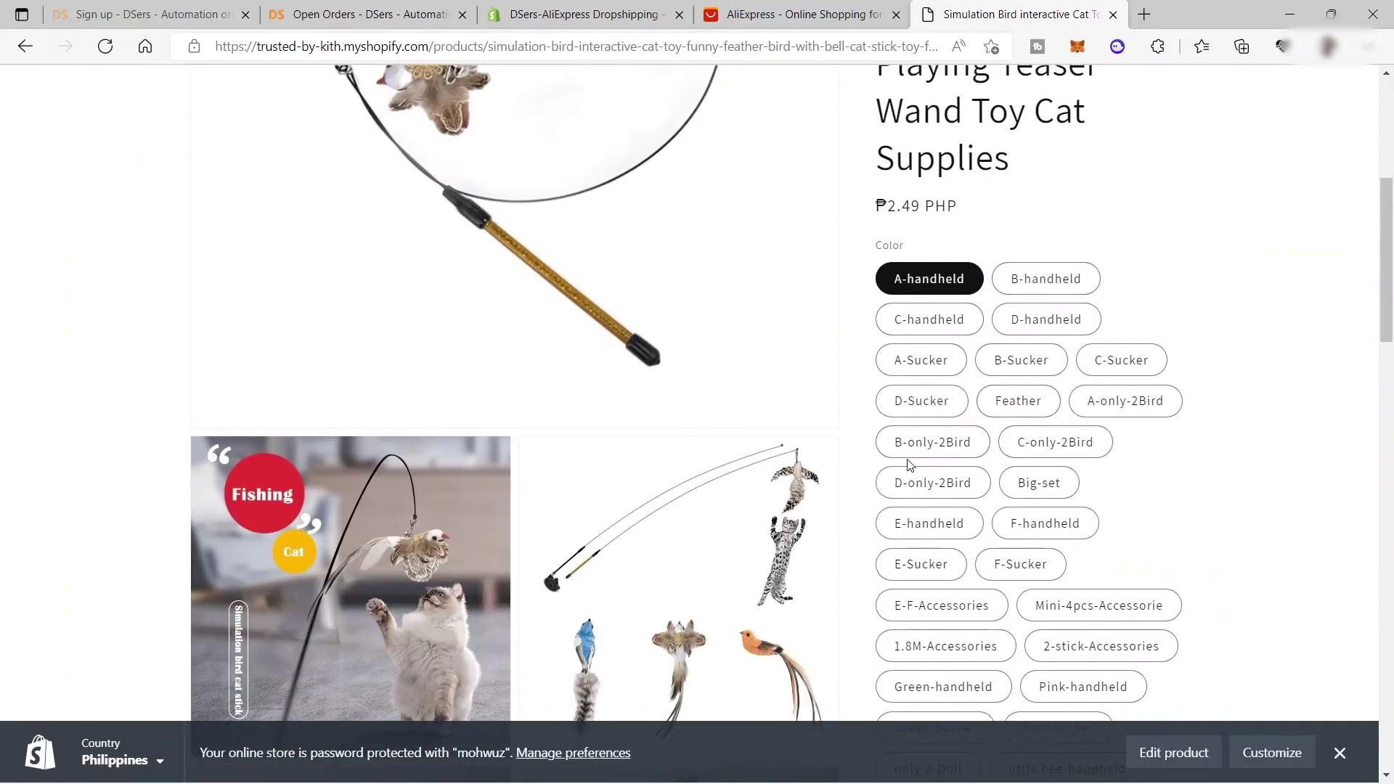
scroll(910, 465, down, 15)
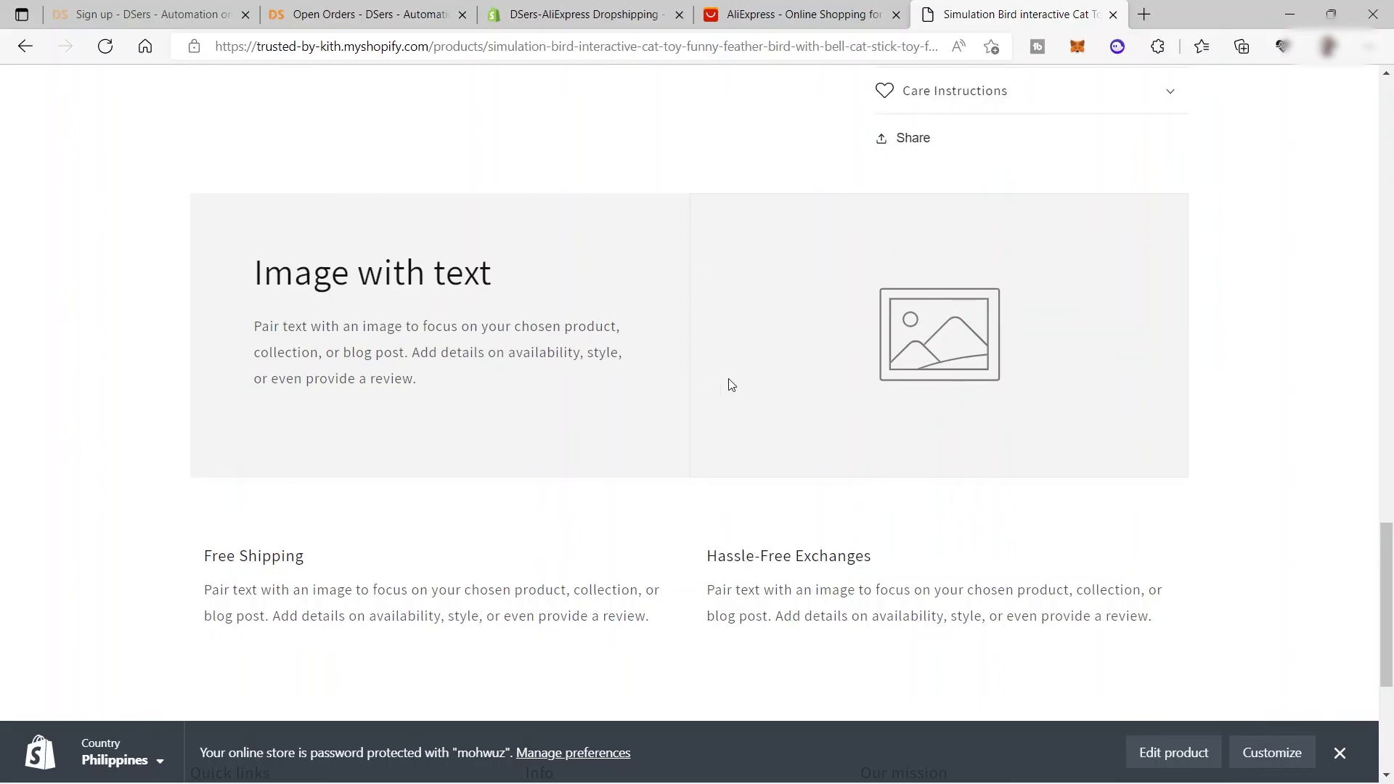
scroll(738, 305, up, 15)
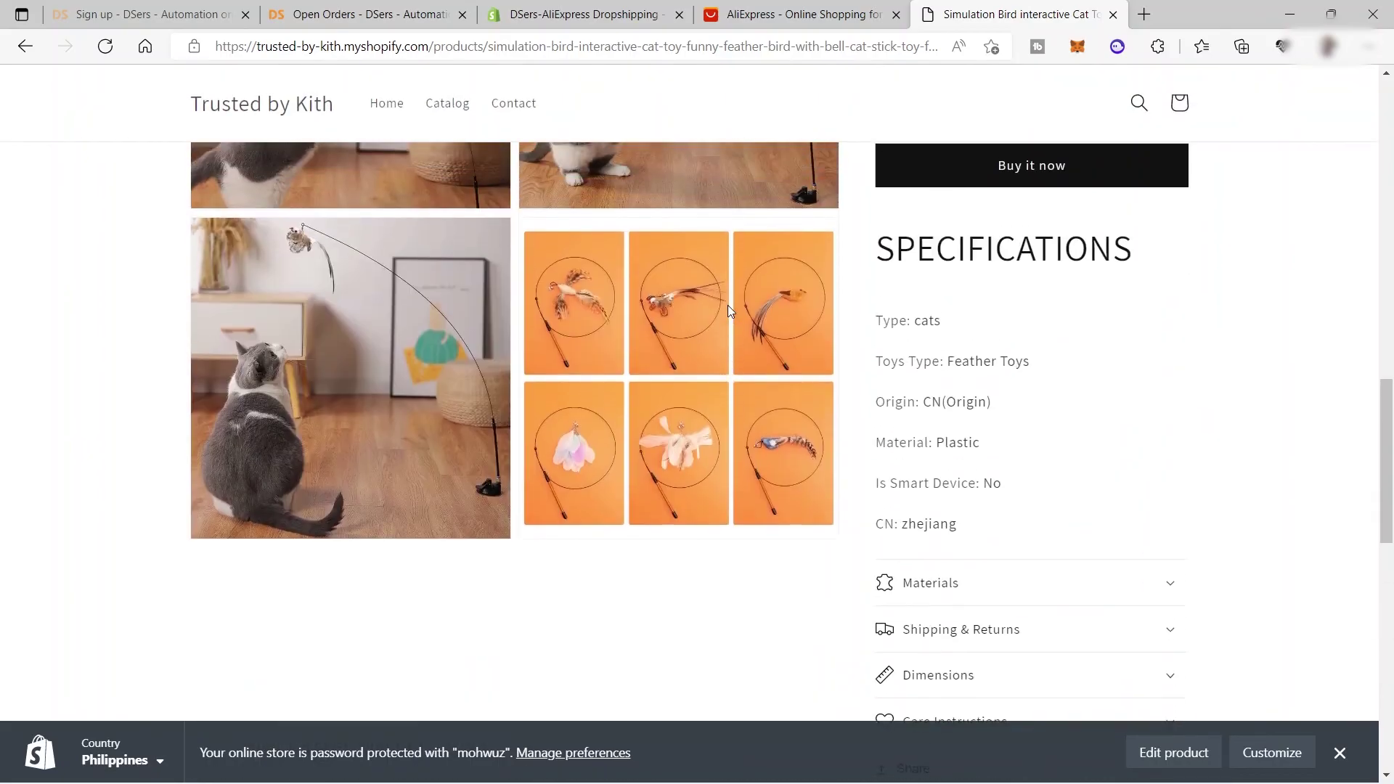
scroll(729, 314, up, 5)
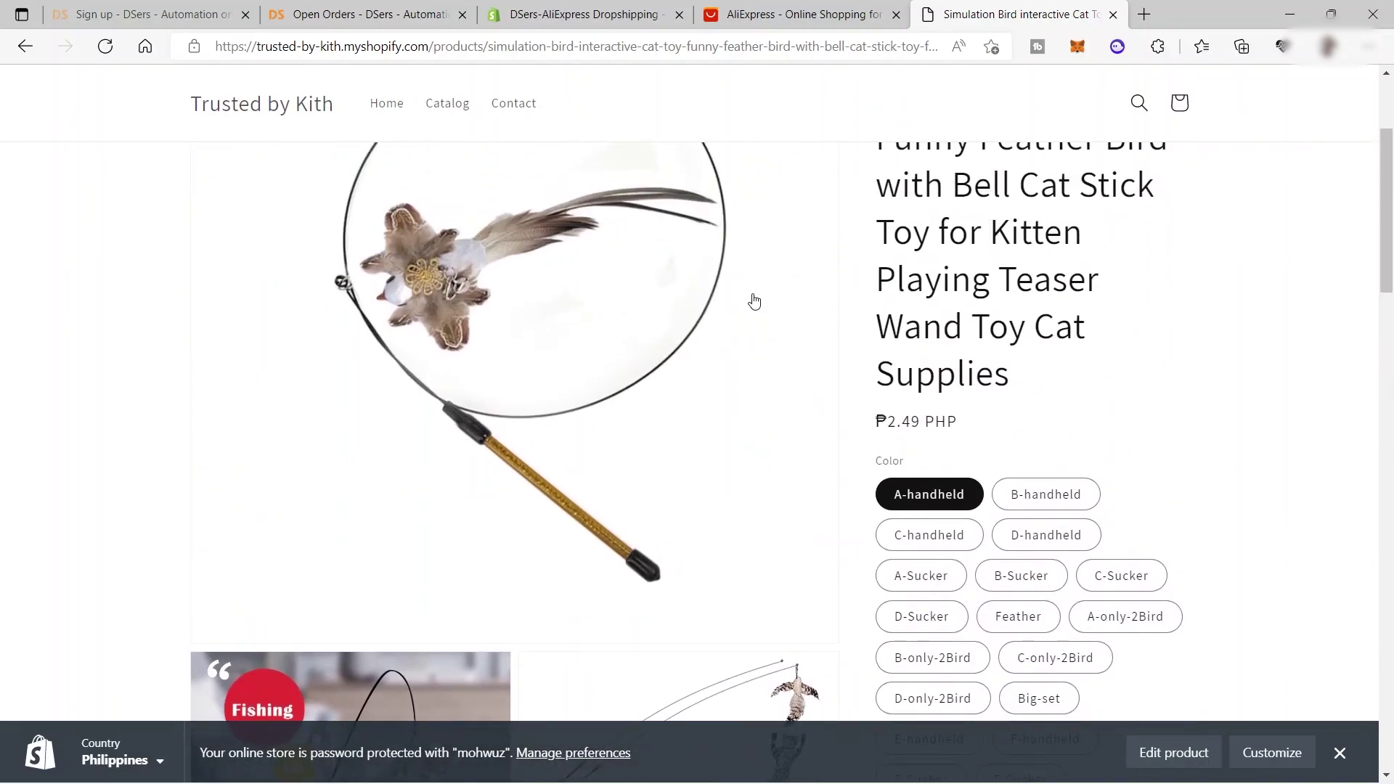
scroll(754, 301, up, 3)
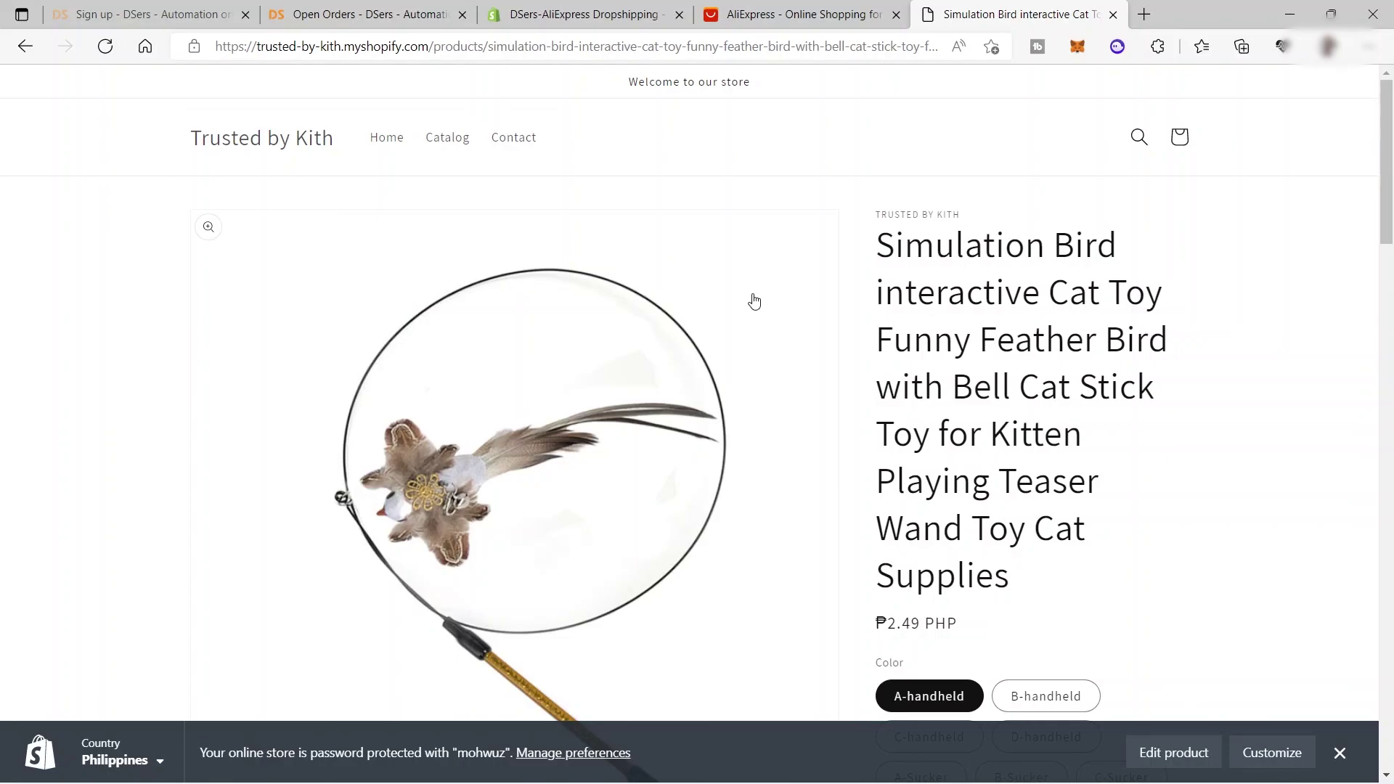